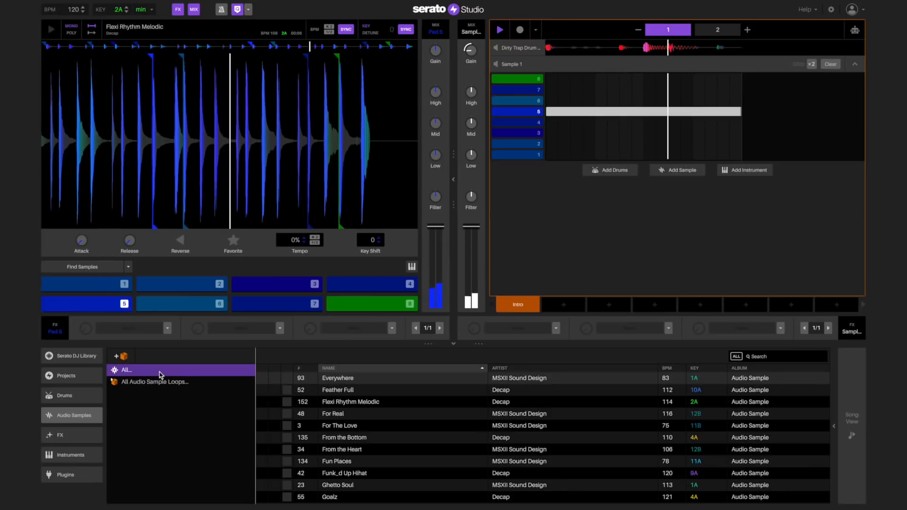
# - Browse the full list of built-in audio samples in the library
pyautogui.click(92, 417)
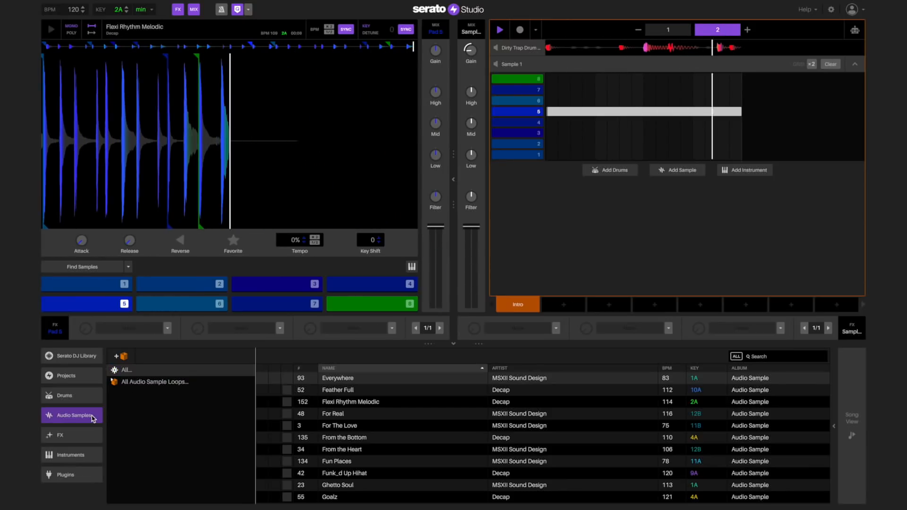
pyautogui.click(166, 372)
pyautogui.scroll(2, 377, 434)
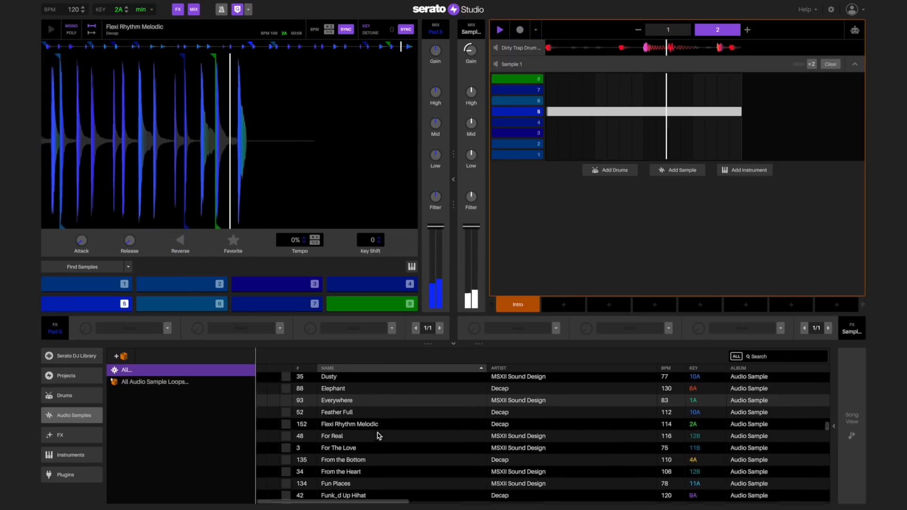
pyautogui.scroll(7, 377, 435)
pyautogui.scroll(2, 377, 435)
pyautogui.scroll(-12, 376, 435)
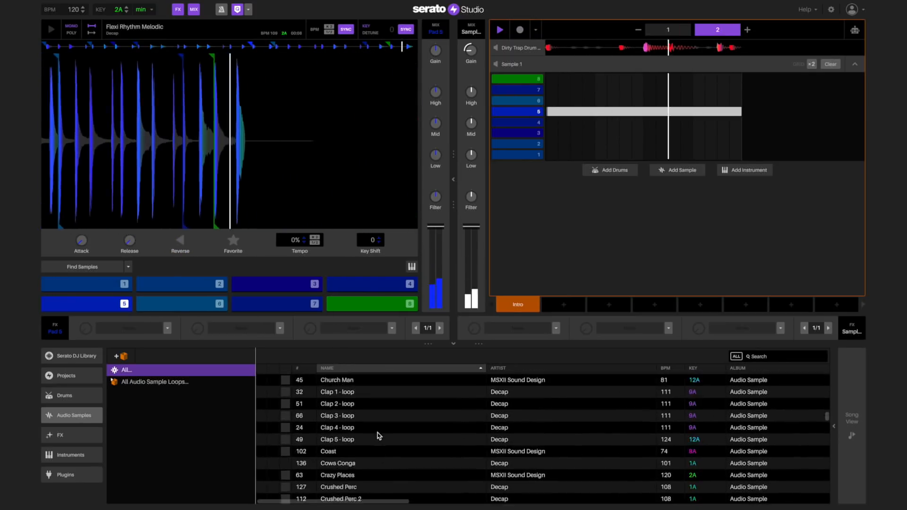
pyautogui.scroll(-10, 377, 435)
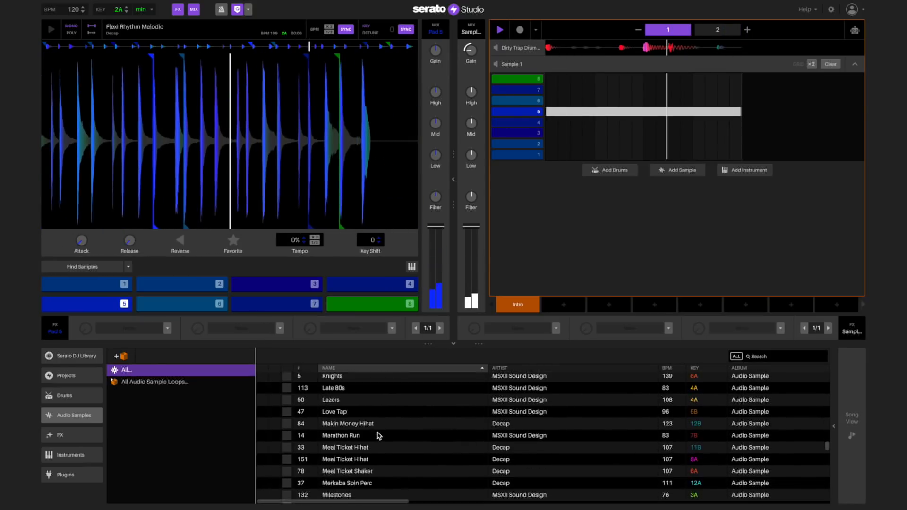
pyautogui.scroll(3, 377, 435)
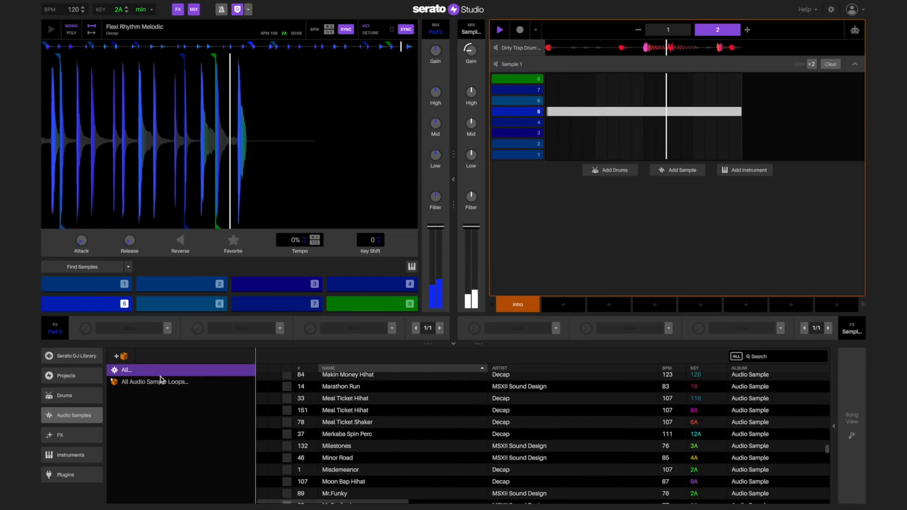
# - Load "13. CLEAR 126 BPM LOOP" from the Serato DJ Library into the scene as a new sample deck
pyautogui.click(82, 357)
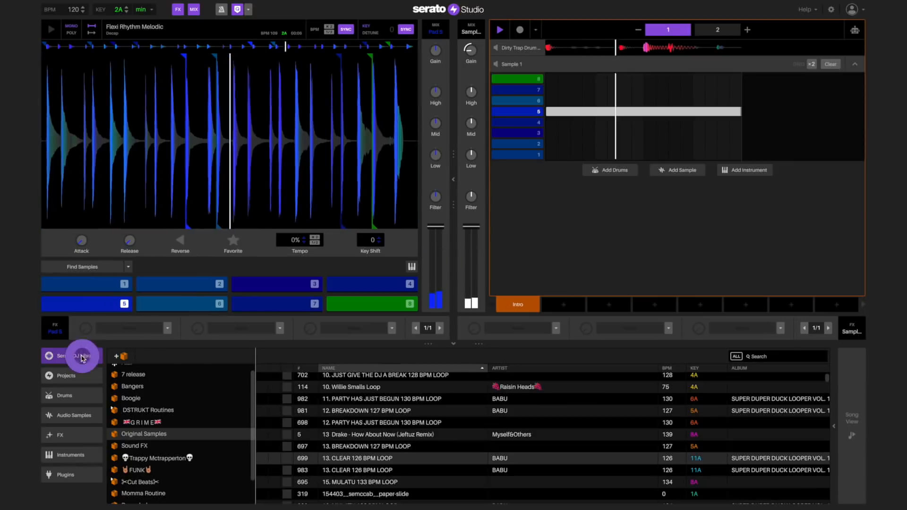
pyautogui.click(161, 434)
pyautogui.click(413, 458)
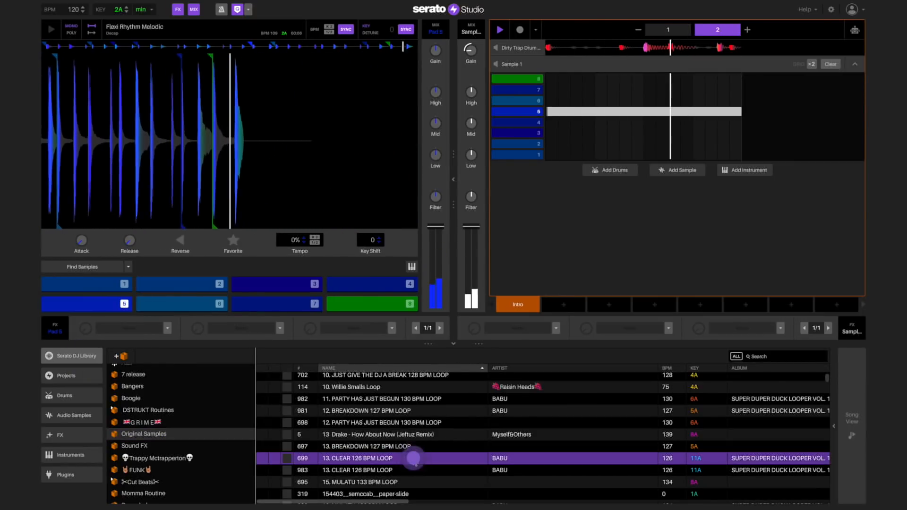
pyautogui.moveTo(413, 458); pyautogui.dragTo(624, 196)
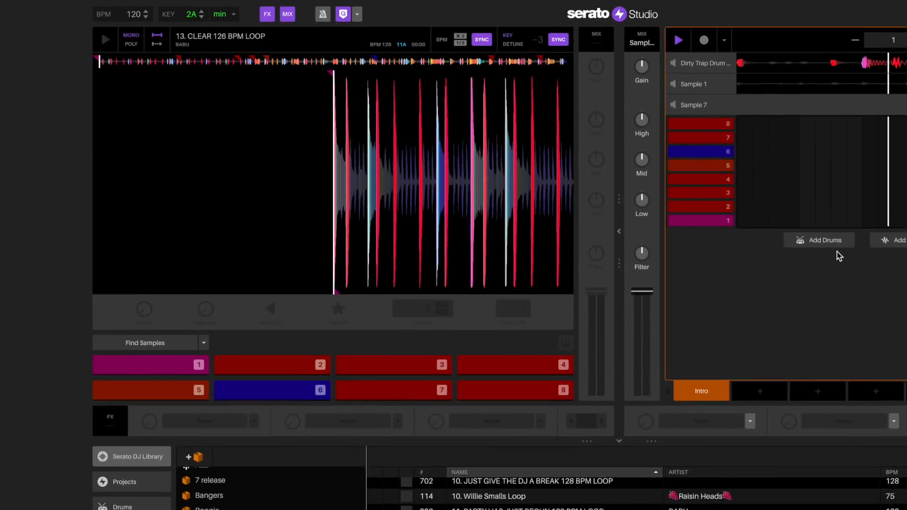
# - Audition the new loop's pads 4, 5 and 8
pyautogui.press('4')
pyautogui.press('5')
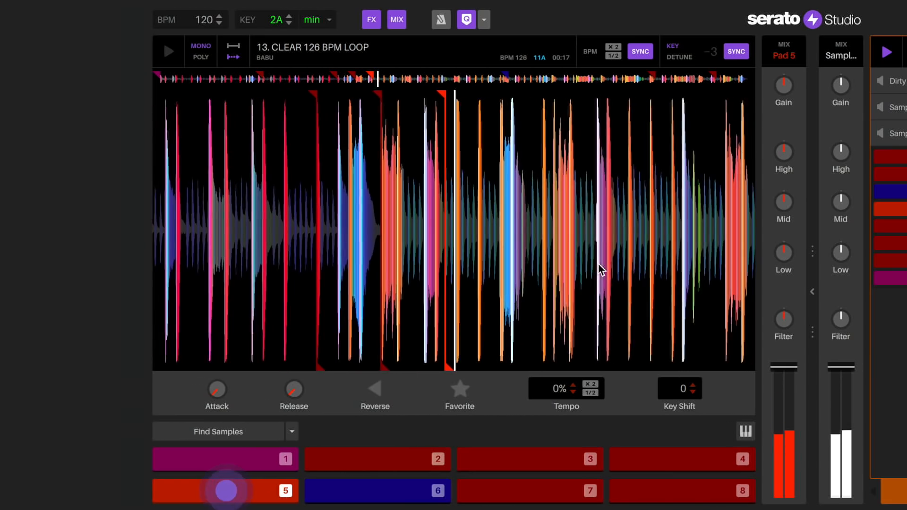
pyautogui.press('8')
pyautogui.press('5')
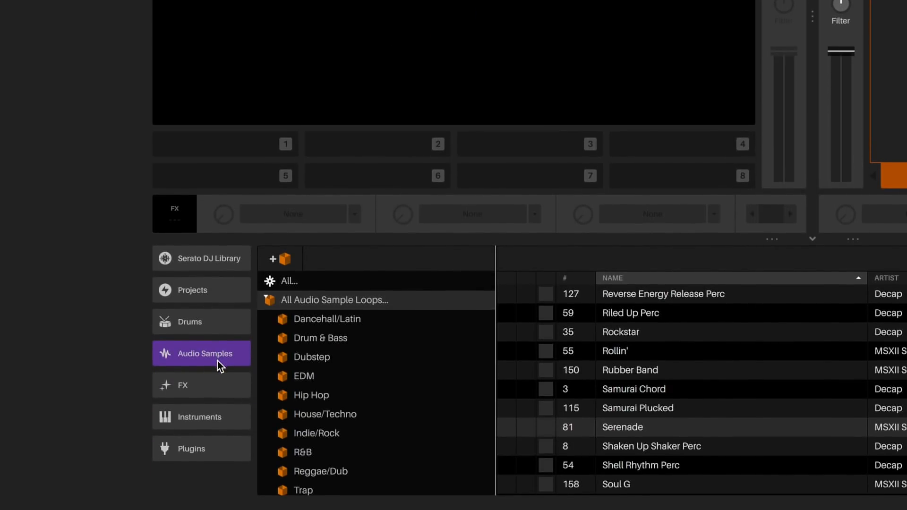
# - Load "From the Bottom" from the Hip Hop crate of audio sample loops into the empty sample deck
pyautogui.click(217, 361)
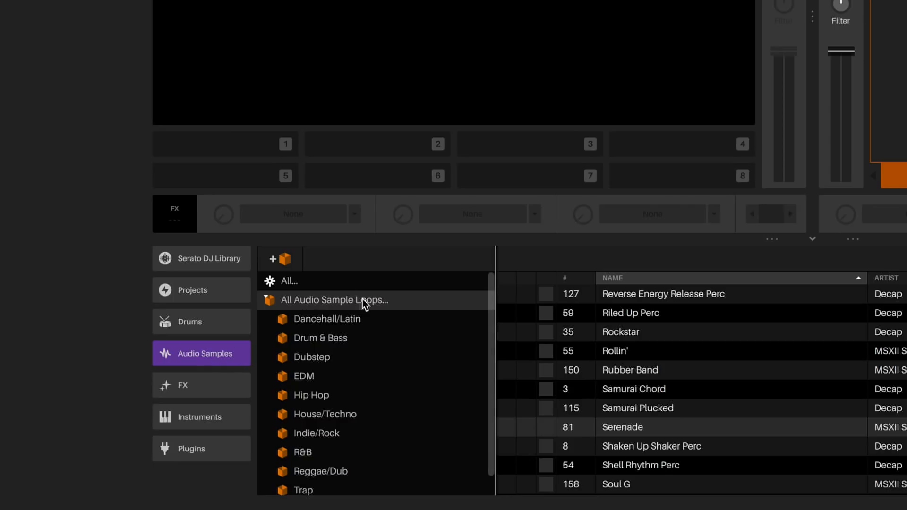
pyautogui.click(414, 305)
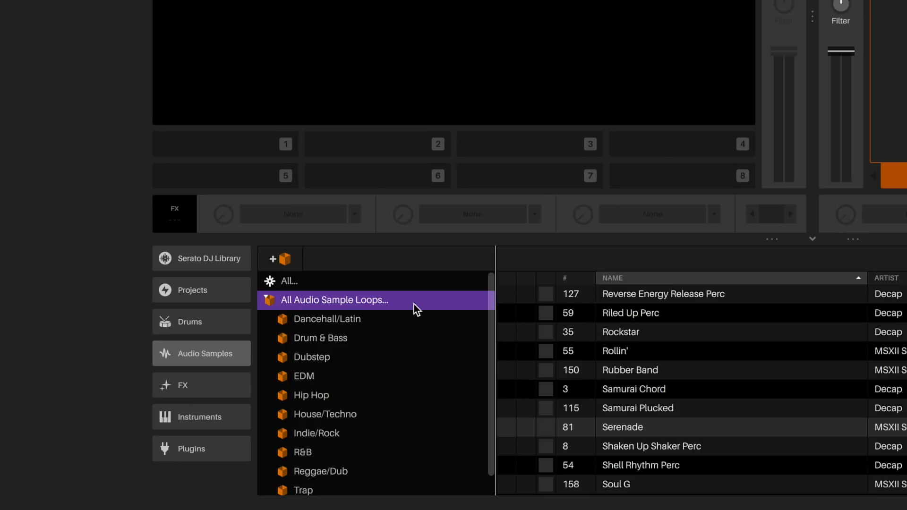
pyautogui.click(319, 399)
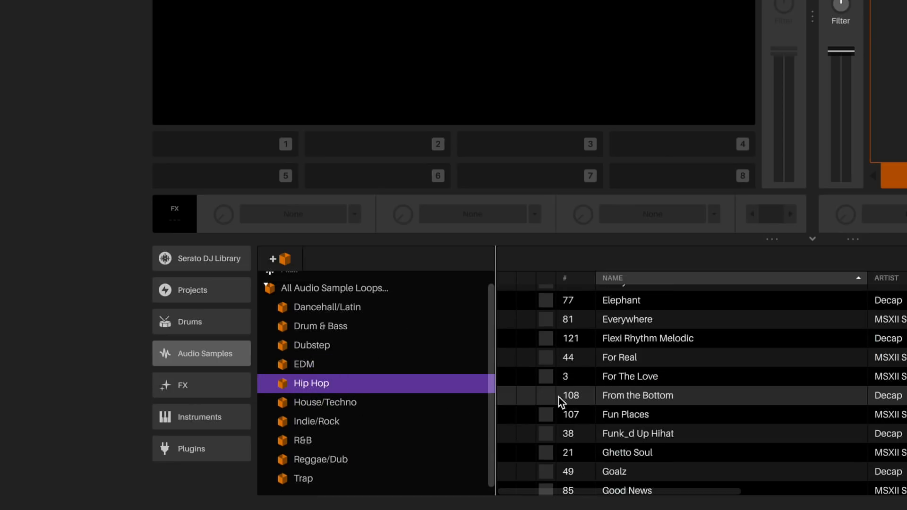
pyautogui.click(752, 394)
pyautogui.moveTo(753, 396); pyautogui.dragTo(523, 0)
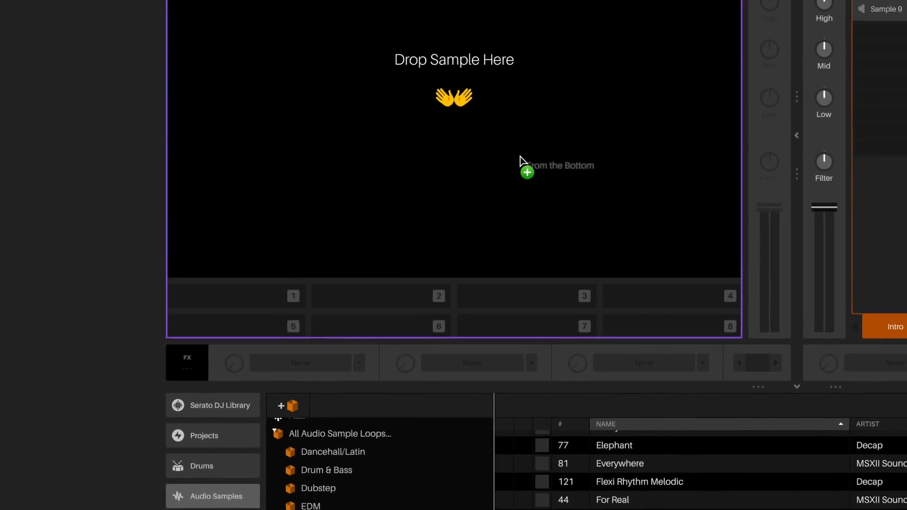
pyautogui.moveTo(520, 157); pyautogui.dragTo(519, 157)
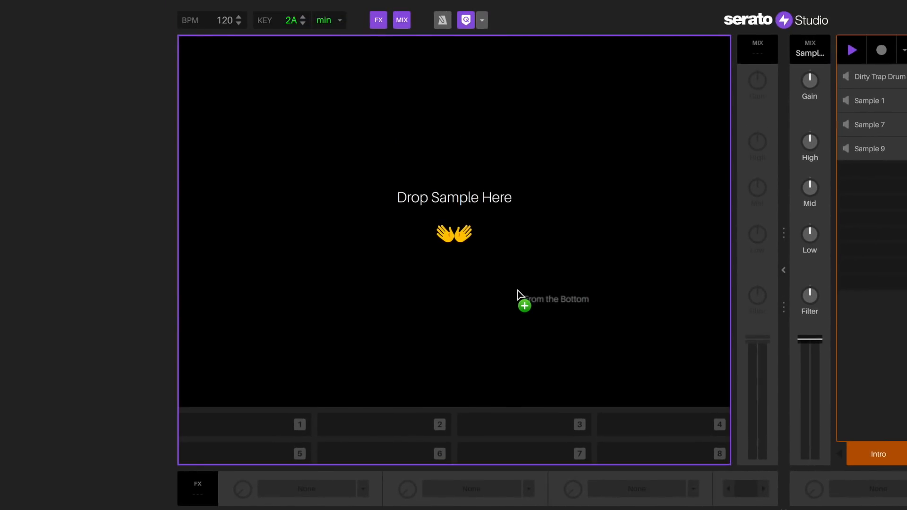
pyautogui.moveTo(517, 291); pyautogui.dragTo(518, 291)
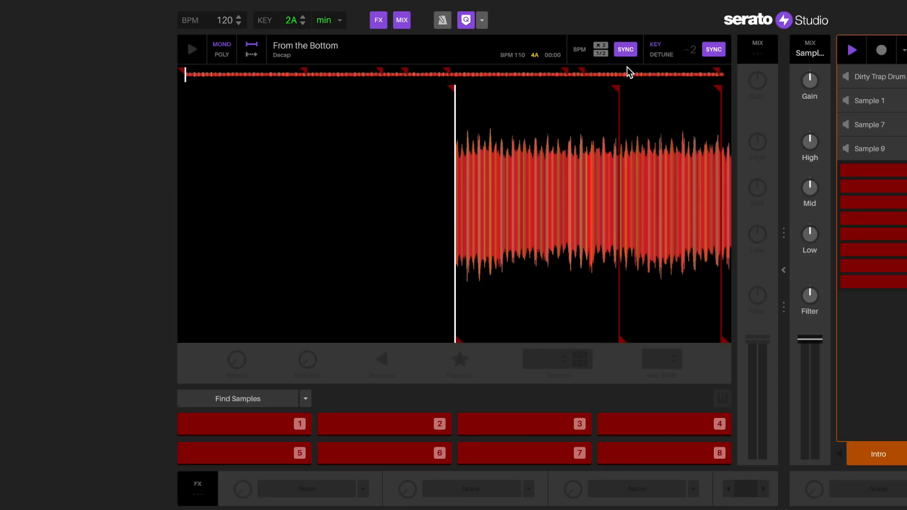
# - Audition the "From the Bottom" sample by alternating between pads 1 and 4
pyautogui.press('1')
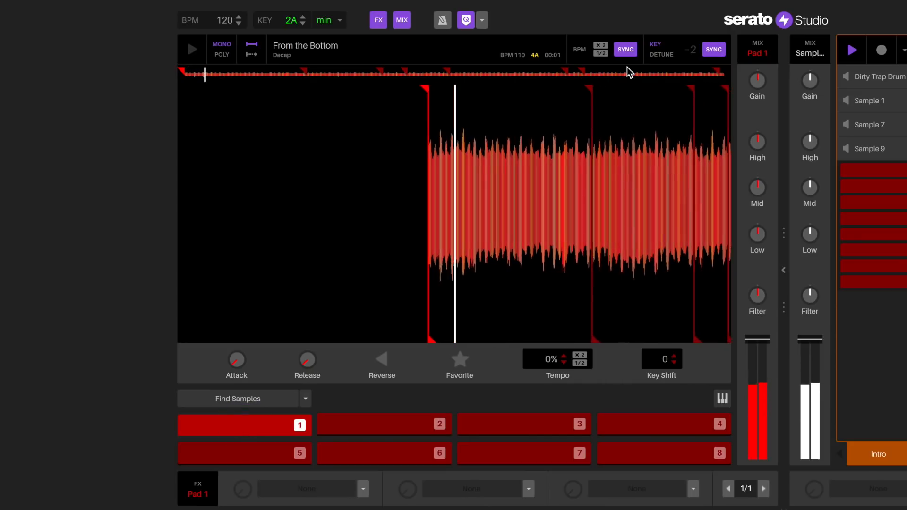
pyautogui.press('4')
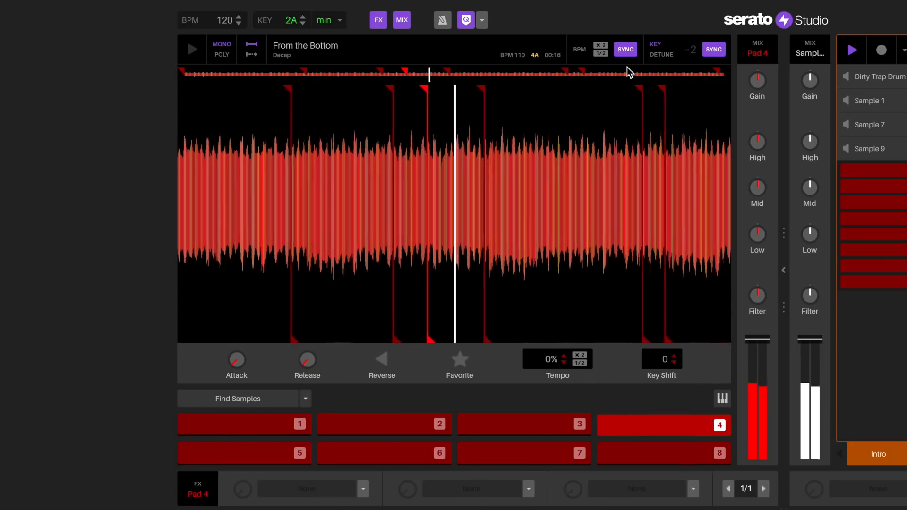
pyautogui.press('1')
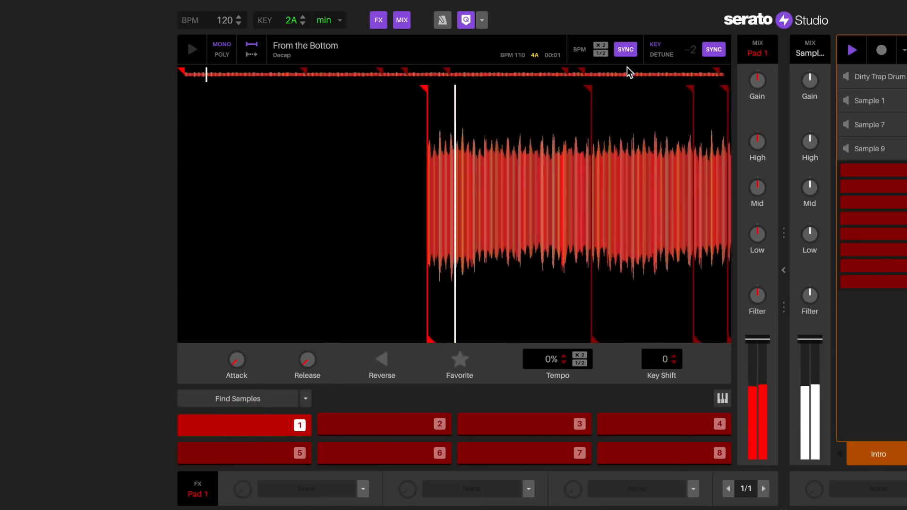
pyautogui.press('4')
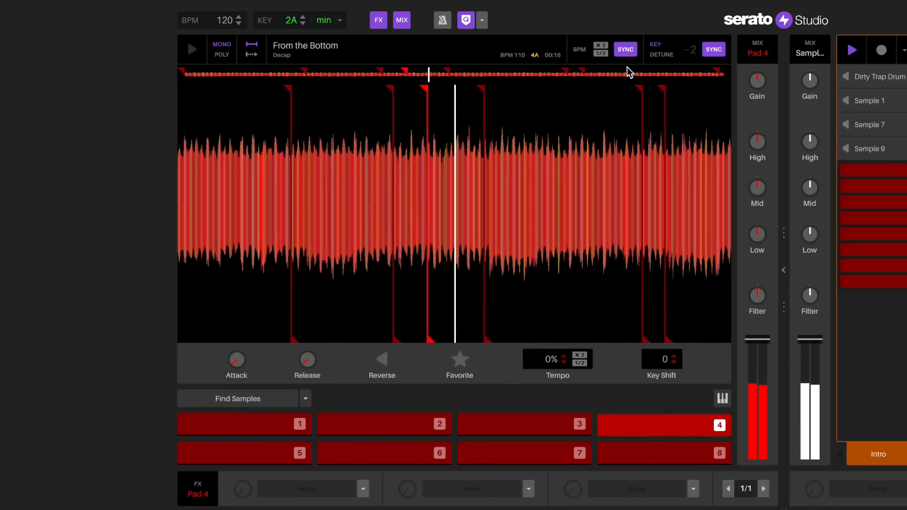
pyautogui.press('1')
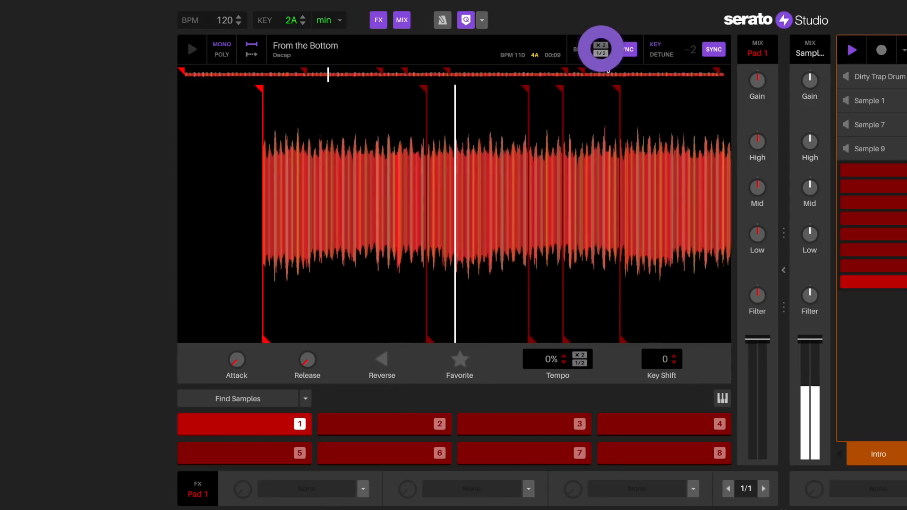
# - Try switching the sample's BPM sync off and on again while playing pad 1
pyautogui.click(600, 56)
pyautogui.press('1')
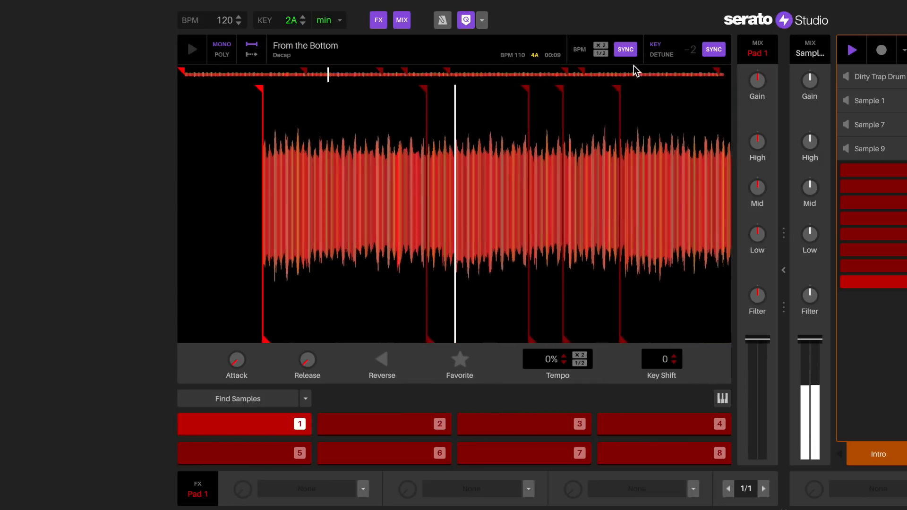
pyautogui.click(627, 50)
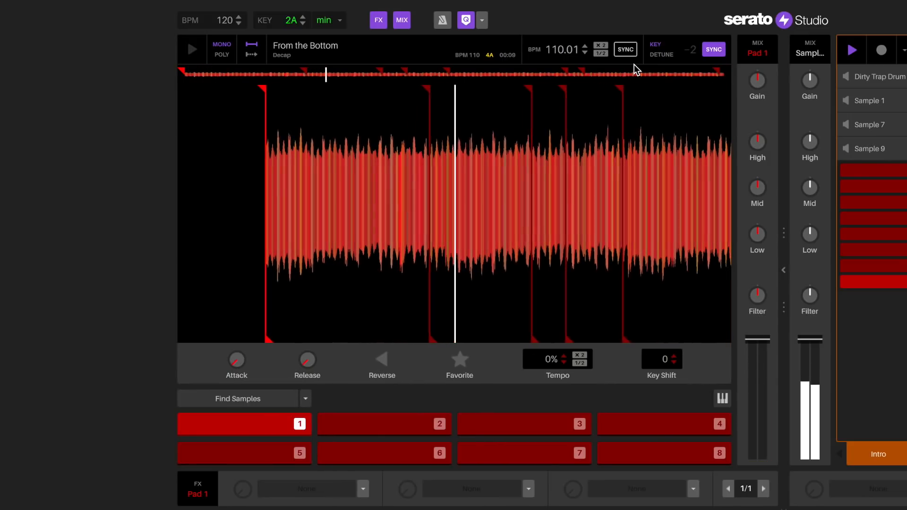
pyautogui.click(625, 49)
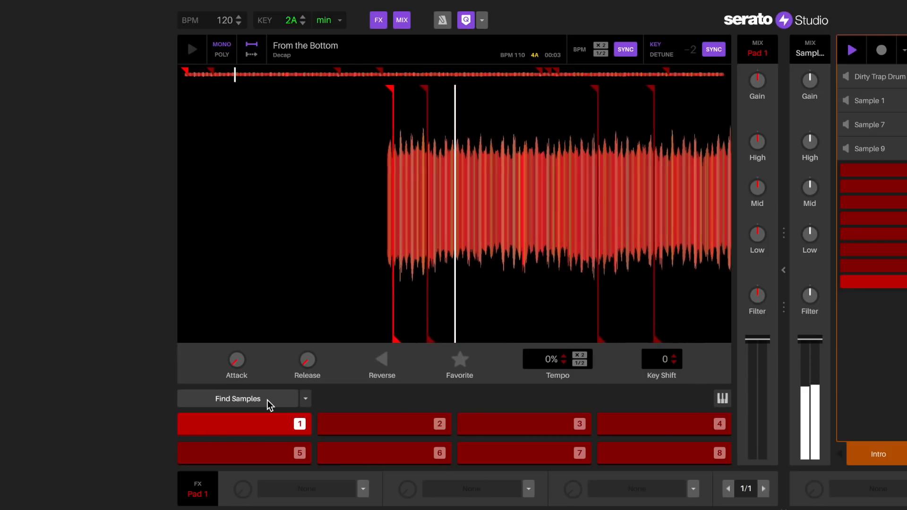
# - Check the available modes for setting the sample's cue points
pyautogui.click(306, 398)
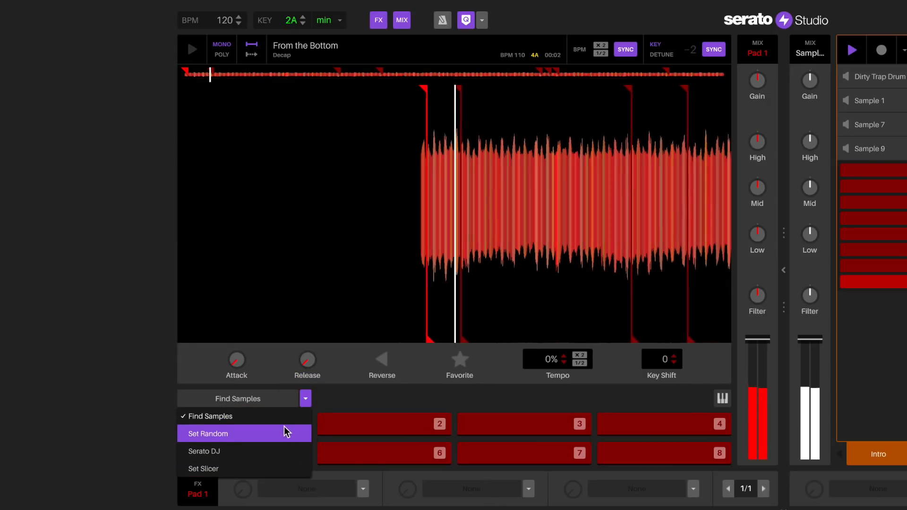
pyautogui.click(304, 400)
# - Mark pads 1, 2 and 3 as favorites and find new samples for the remaining pads
pyautogui.click(286, 423)
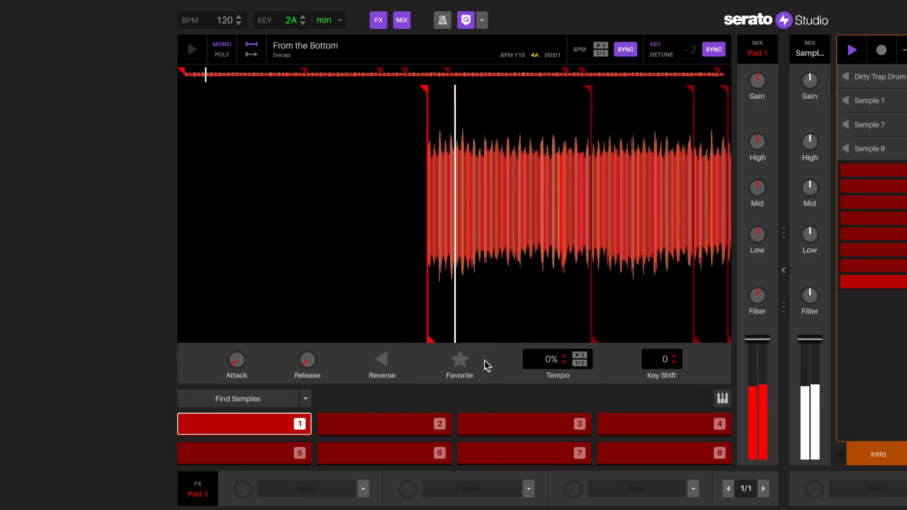
pyautogui.click(460, 359)
pyautogui.click(407, 421)
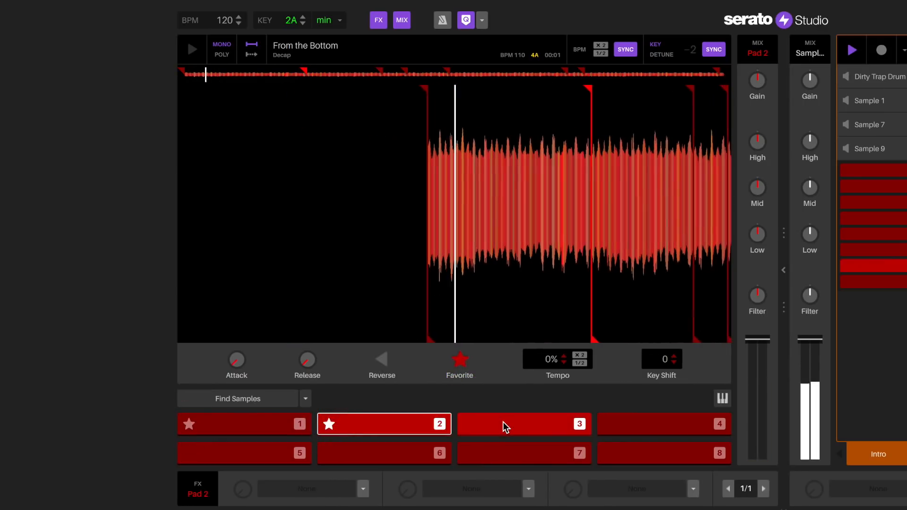
pyautogui.click(503, 421)
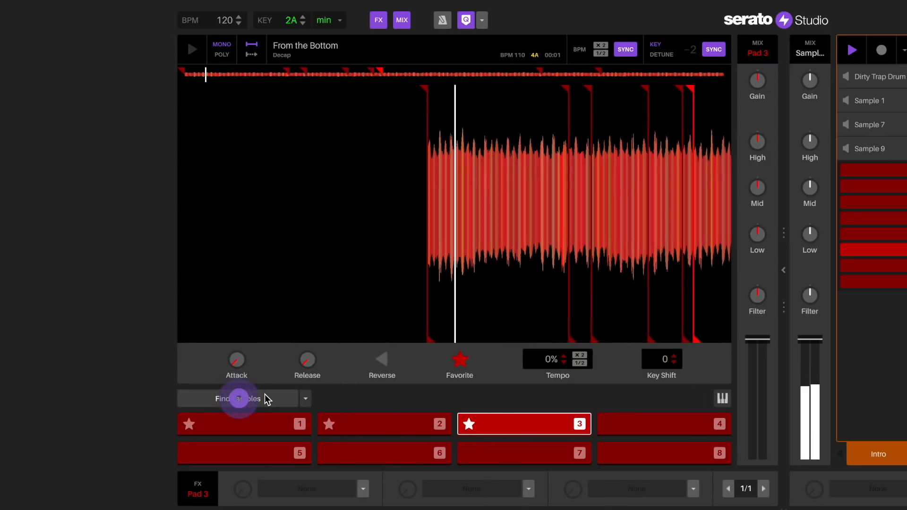
# - Remove the favorite mark from pad 3 and alternate playback between pads 1 and 2
pyautogui.click(458, 361)
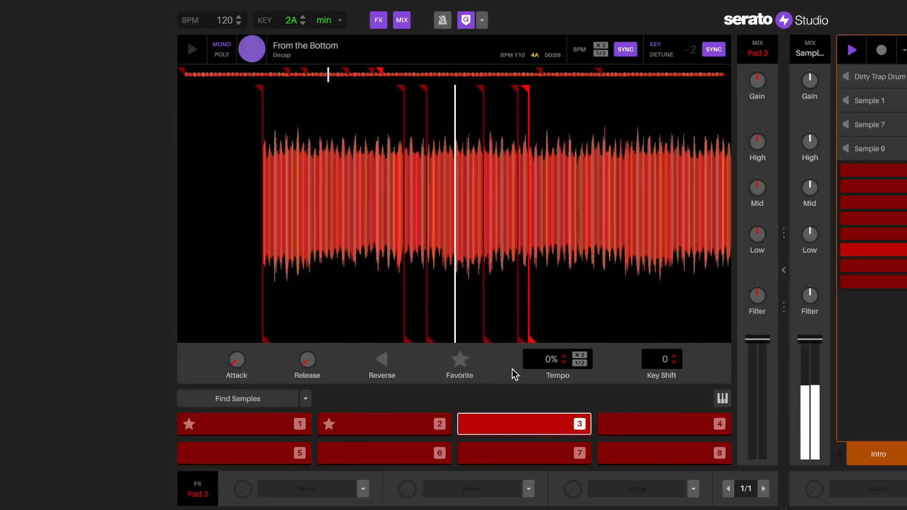
pyautogui.press('1')
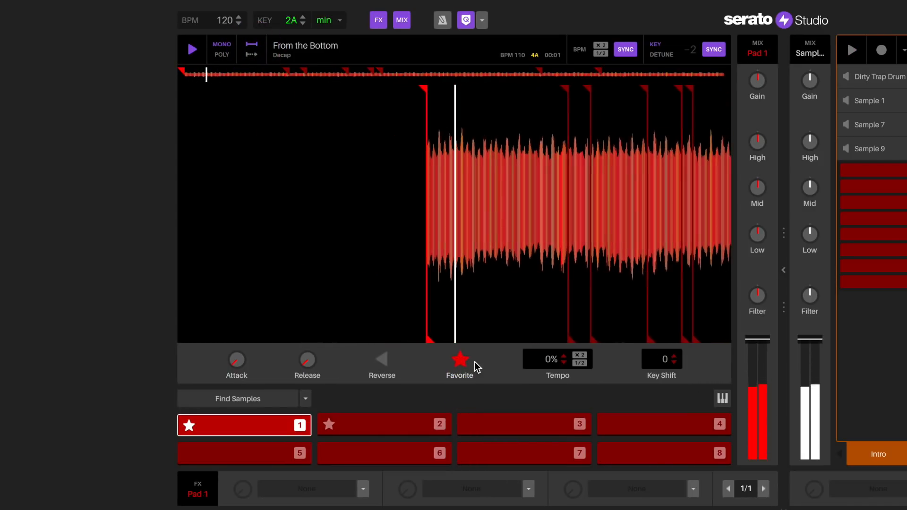
pyautogui.press('2')
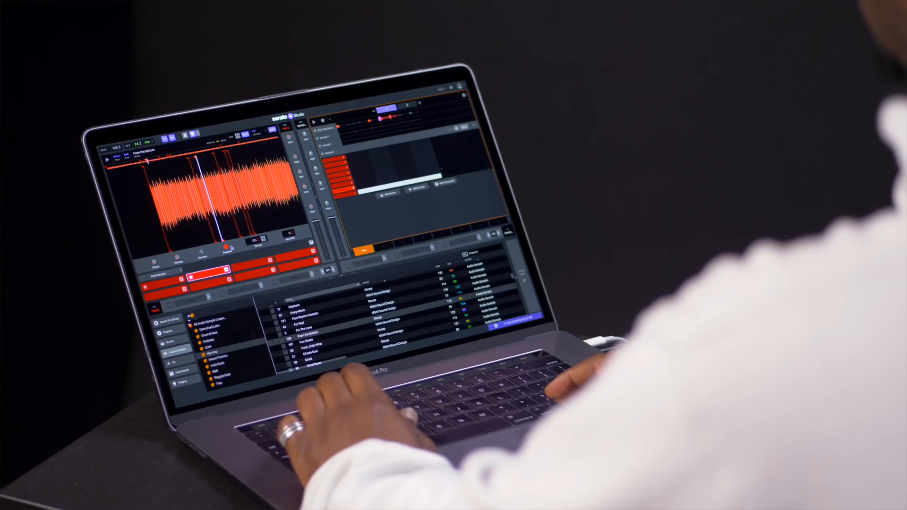
pyautogui.press('1')
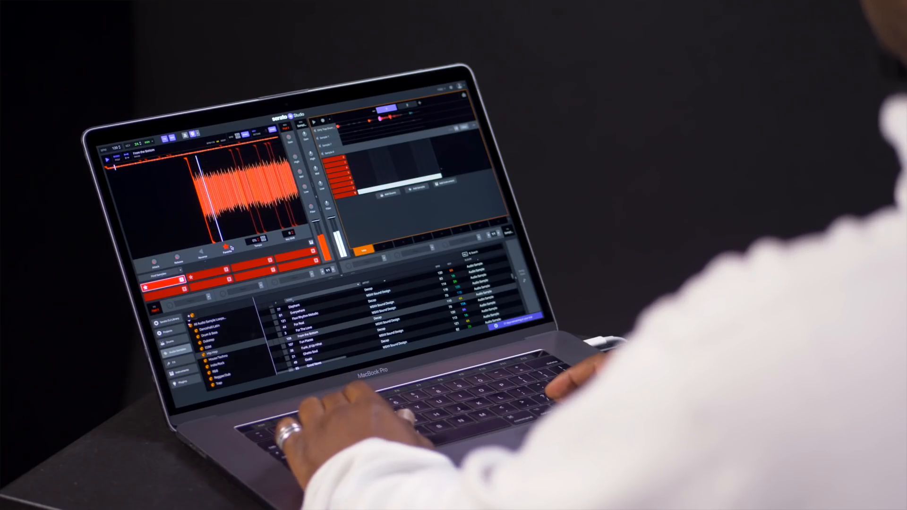
pyautogui.press('2')
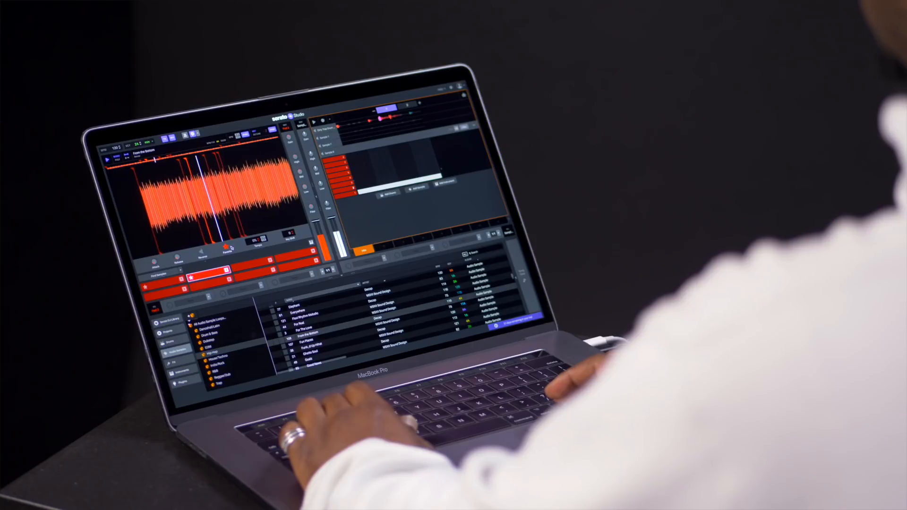
pyautogui.press('1')
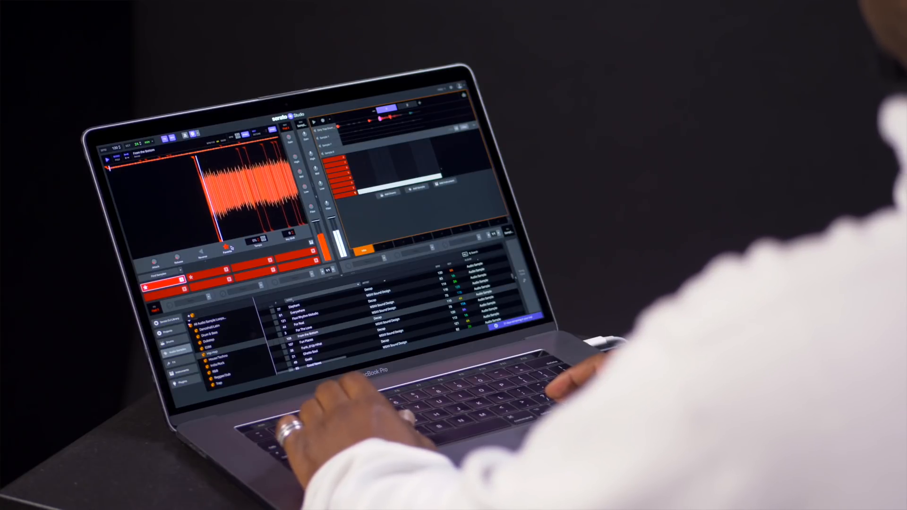
pyautogui.press('2')
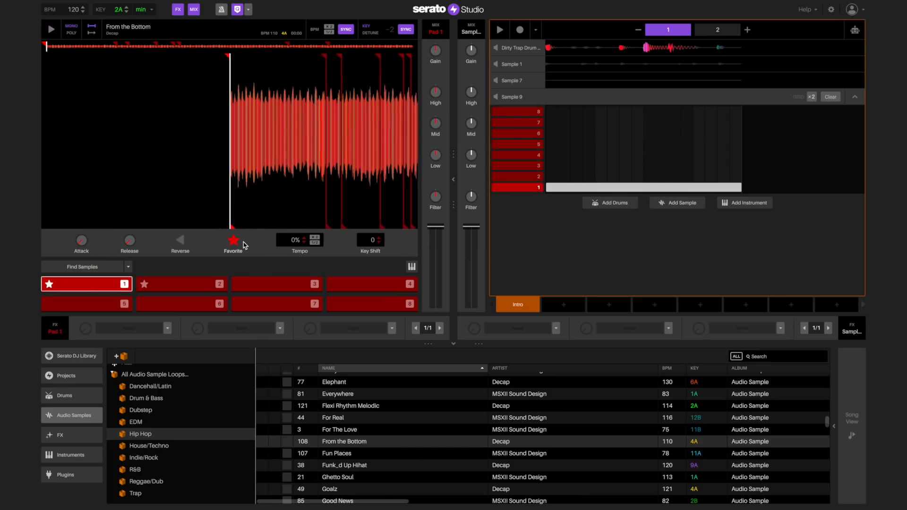
# - Play pads 1 and 2 in turn to hear how the sample's trigger modes affect playback
pyautogui.press('2')
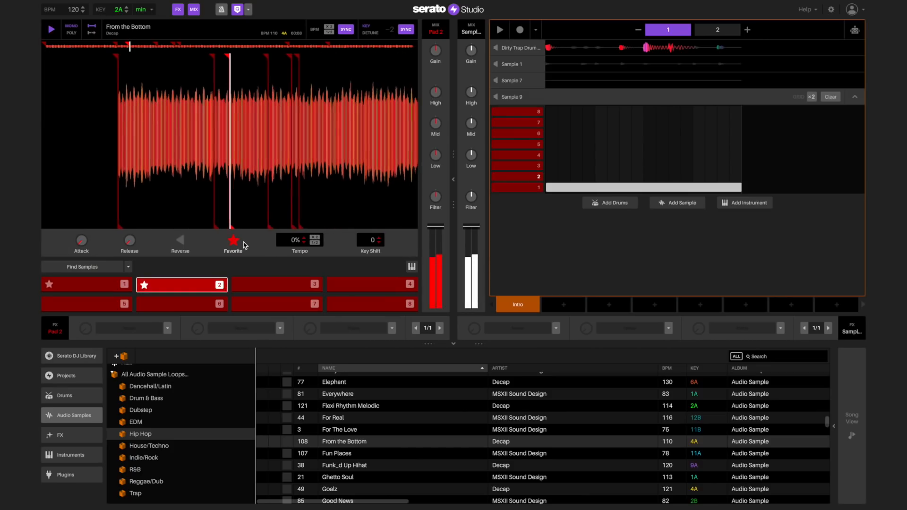
pyautogui.press('1')
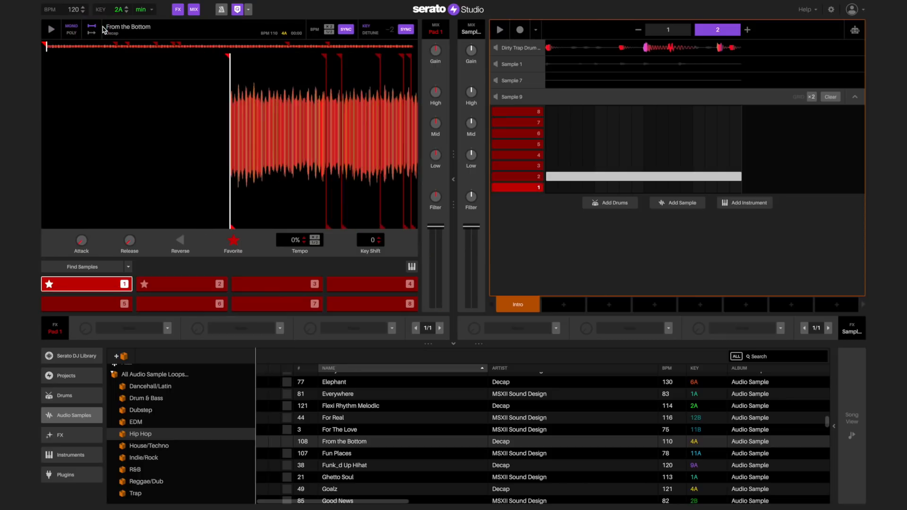
pyautogui.press('2')
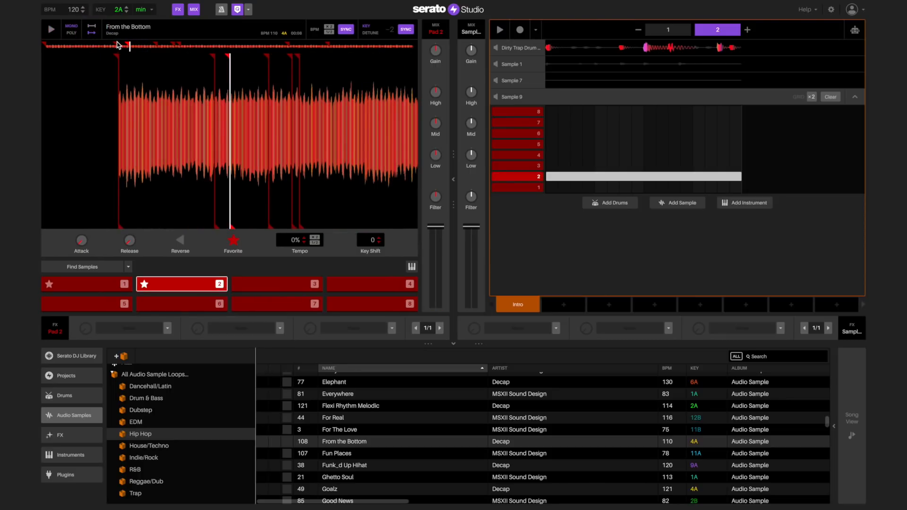
pyautogui.press('1')
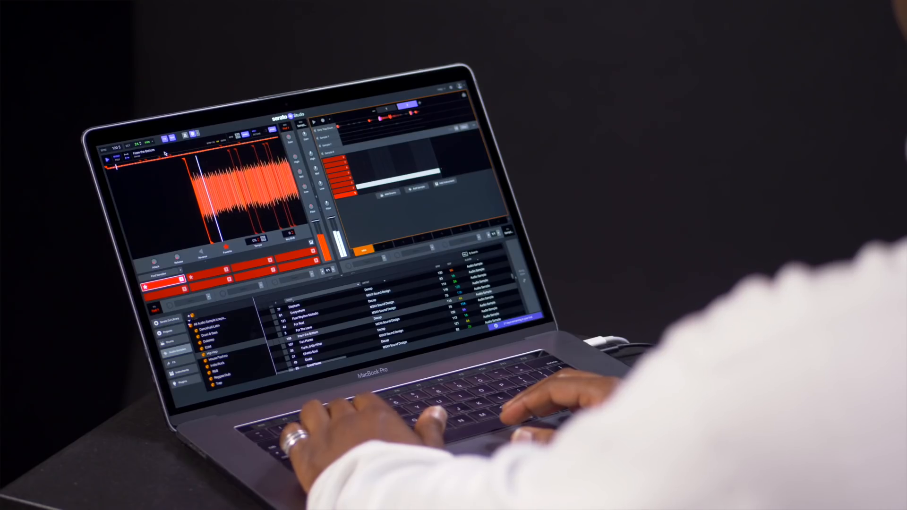
pyautogui.press('2')
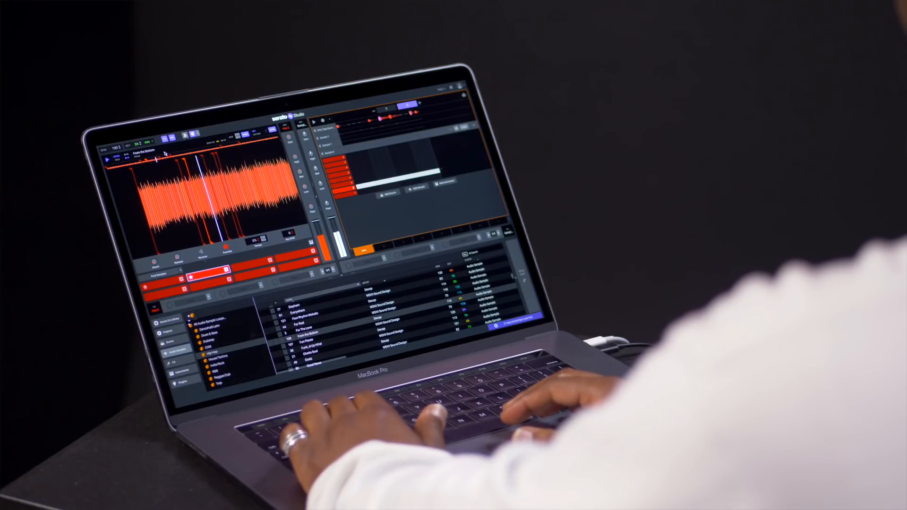
pyautogui.press('1')
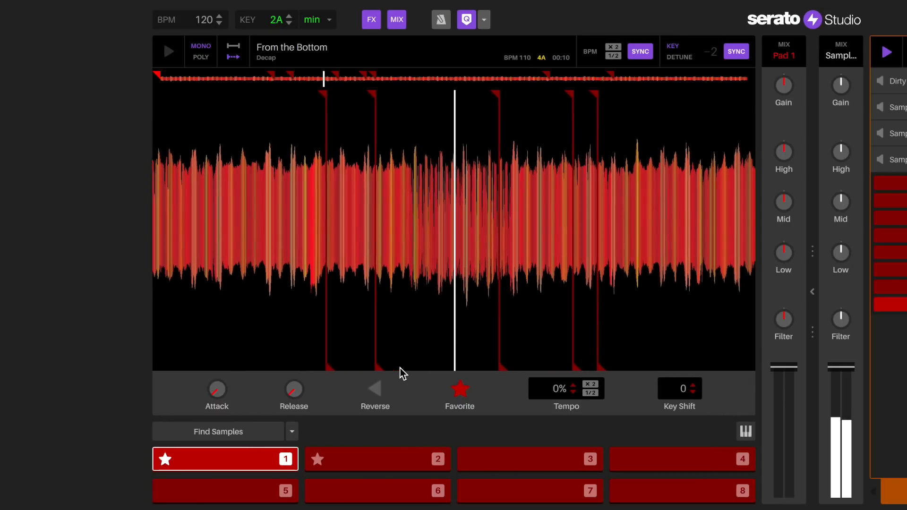
# - Stop playback, then set pad 1's end point to keep only a short section at the sample's start and toggle playback
pyautogui.press('space')
pyautogui.moveTo(458, 376)
pyautogui.mouseDown()
pyautogui.moveTo(486, 365)
pyautogui.moveTo(518, 381)
pyautogui.mouseUp()
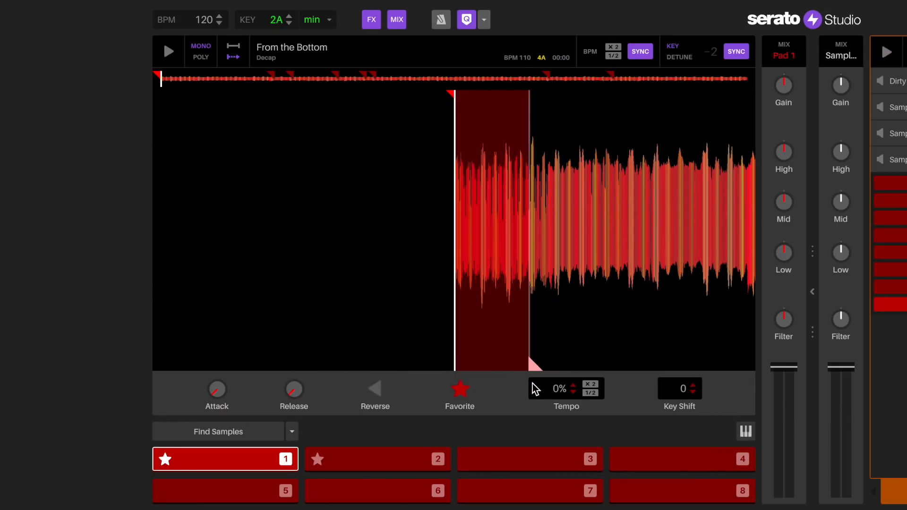
pyautogui.press('space')
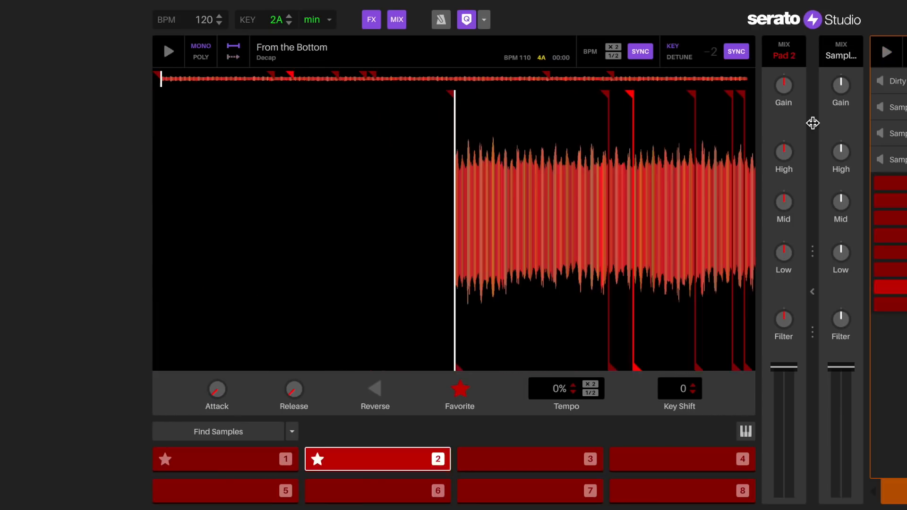
# - Alternate repeatedly between pads 1 and 2 to hear the sample in Mono mode
pyautogui.press('1')
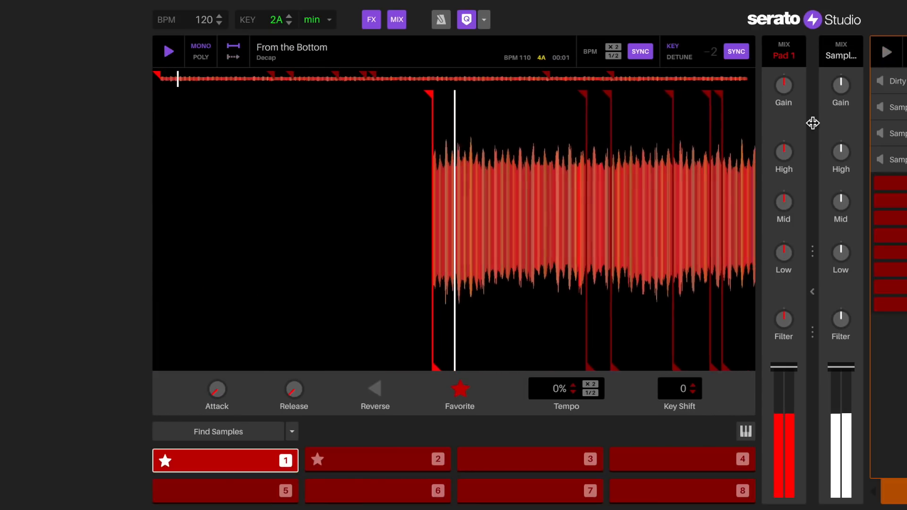
pyautogui.press('2')
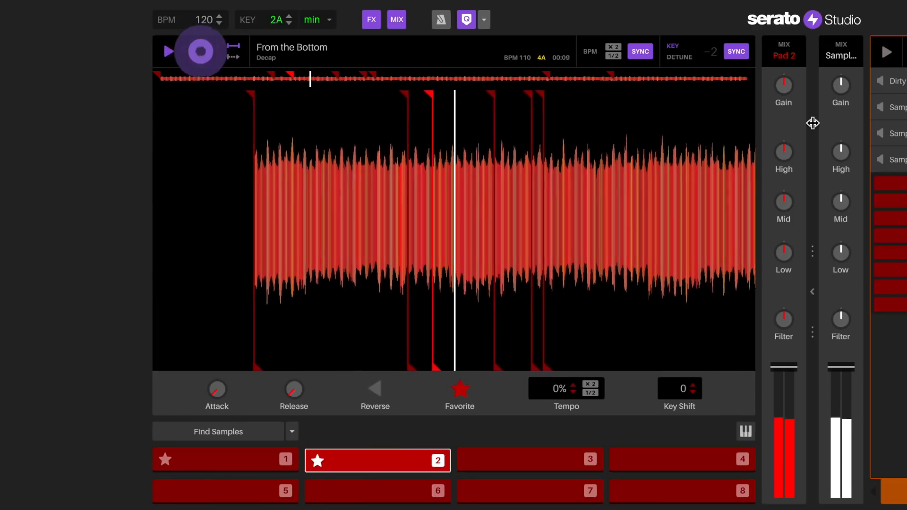
pyautogui.press('1')
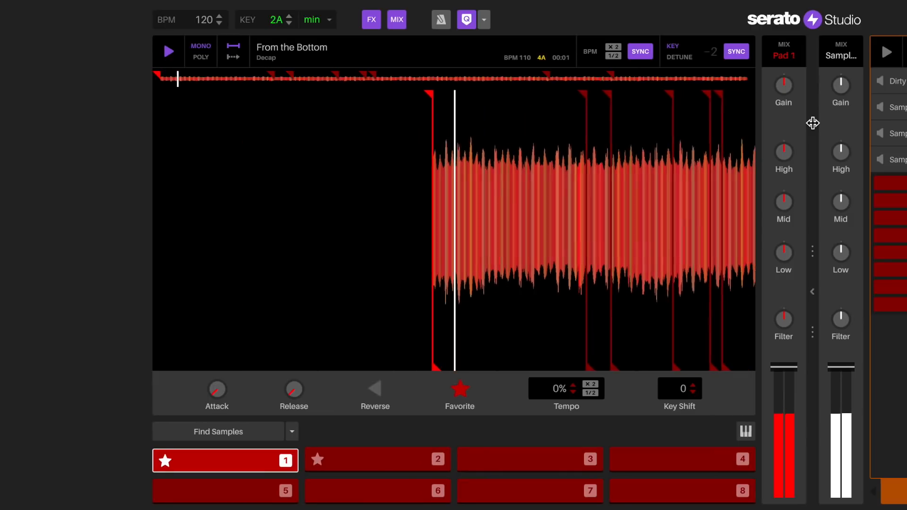
pyautogui.press('2')
pyautogui.press('1')
pyautogui.press('2')
pyautogui.press('1')
pyautogui.press('2')
pyautogui.press('1')
pyautogui.press('2')
pyautogui.press('1')
pyautogui.press('2')
pyautogui.press('1')
pyautogui.press('2')
pyautogui.press('1')
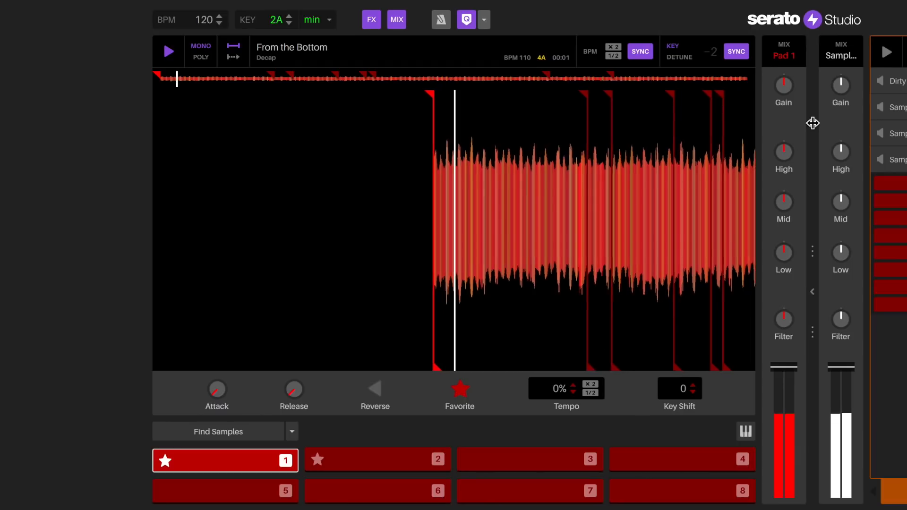
pyautogui.press('2')
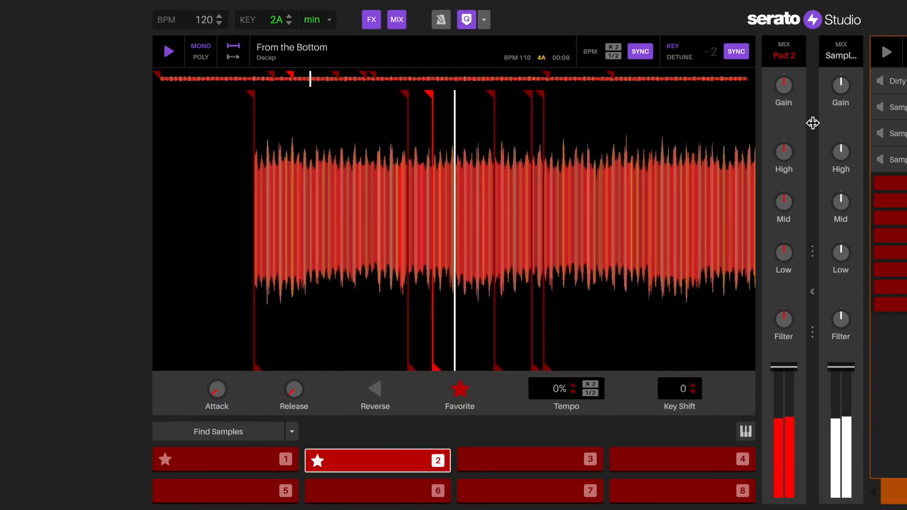
pyautogui.press('1')
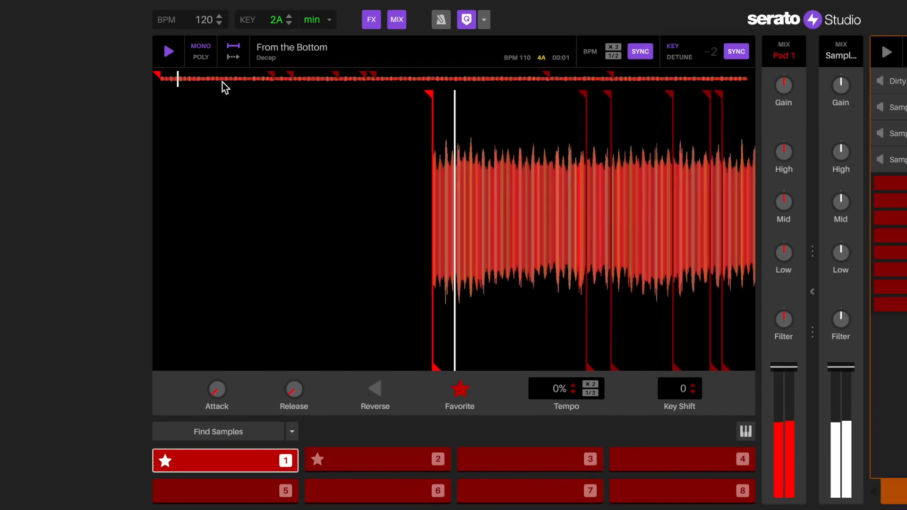
# - Switch the sample to Poly mode and play pads 2 and 1
pyautogui.click(205, 58)
pyautogui.press('2')
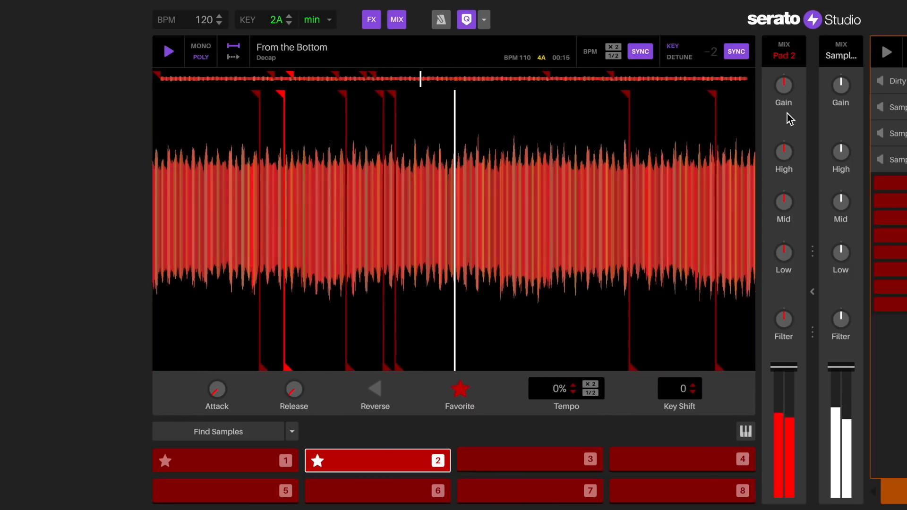
pyautogui.press('1')
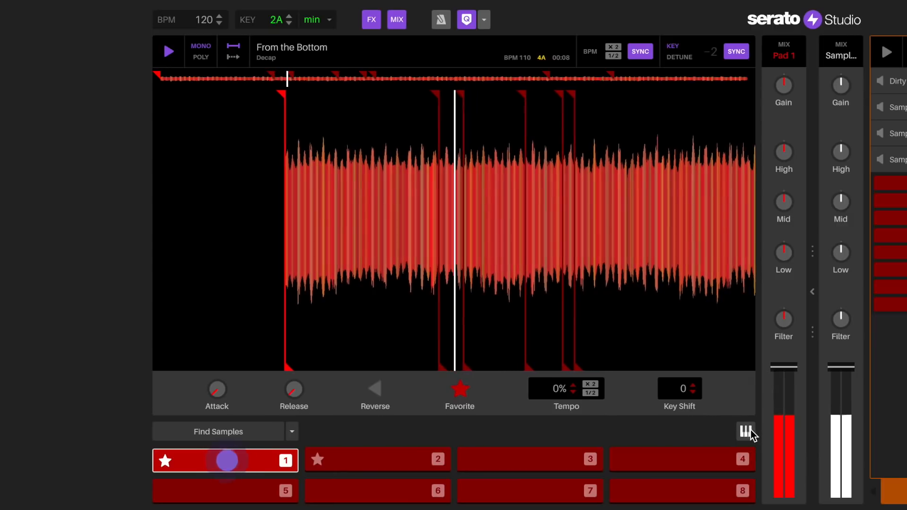
# - Turn on keyboard mode for pad 1 and play its sample on the notes labelled W, E, D, F, T and Y
pyautogui.click(746, 431)
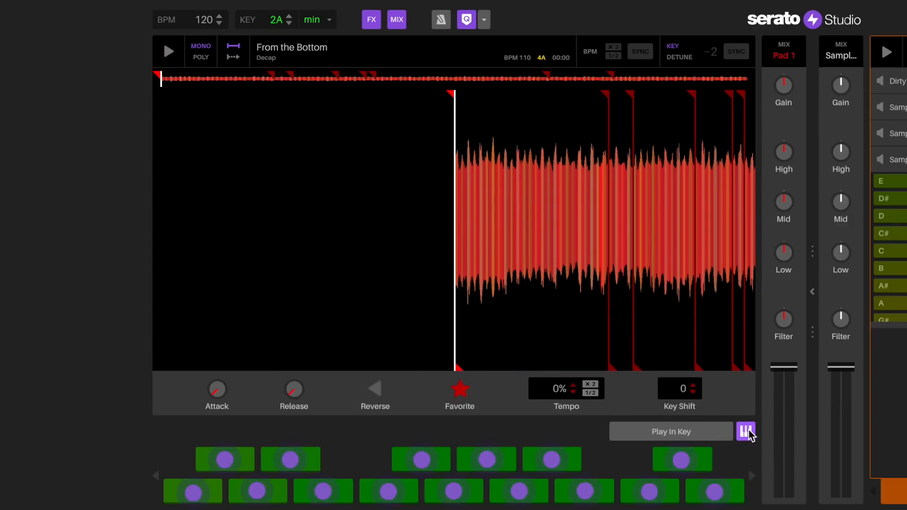
pyautogui.press('w')
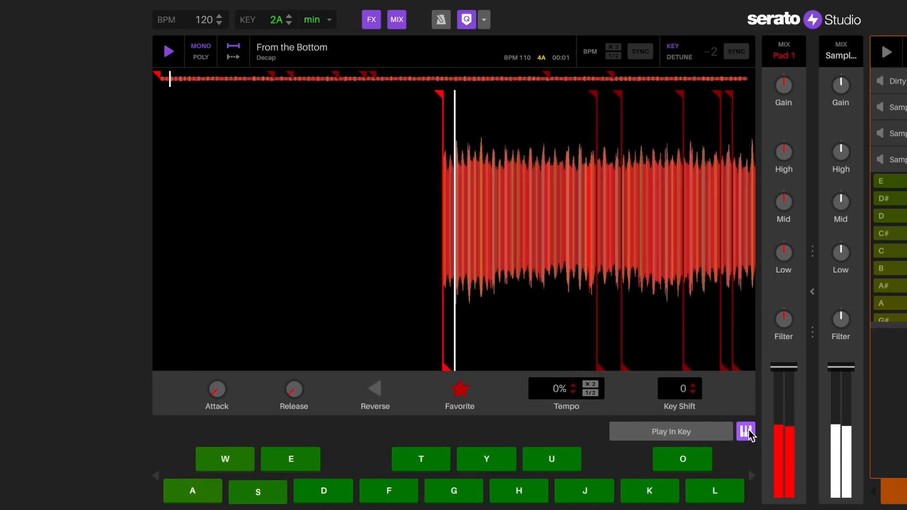
pyautogui.press('e')
pyautogui.press('d')
pyautogui.press('f')
pyautogui.press('t')
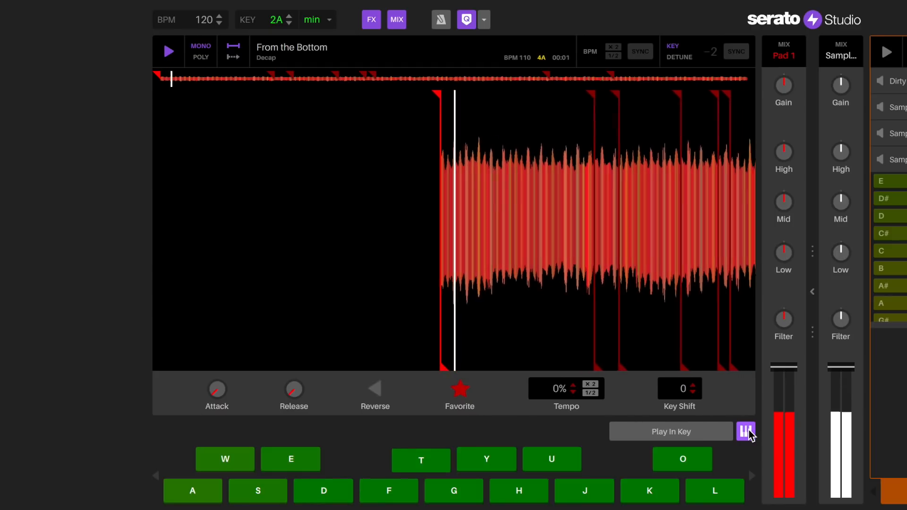
pyautogui.press('y')
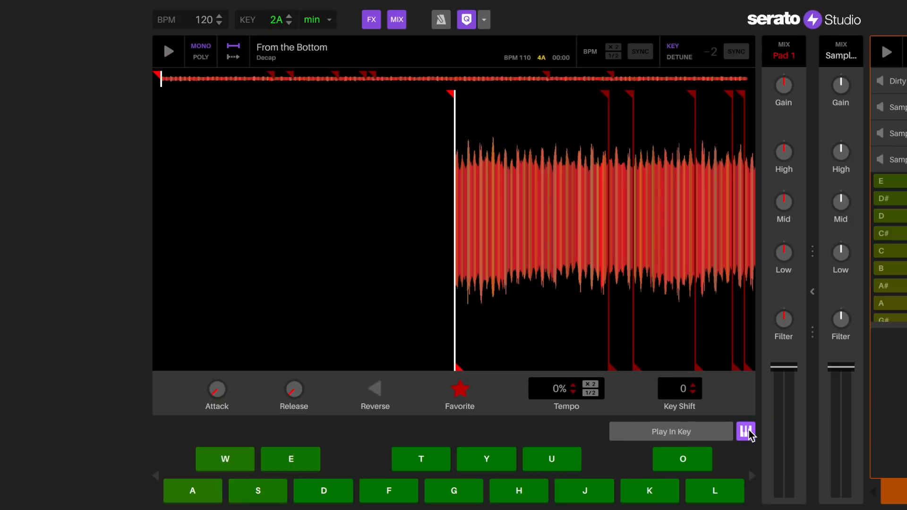
# - Play a melody with the keyboard notes labelled A, W, E, F, A and S in Mono mode
pyautogui.press('a')
pyautogui.press('w')
pyautogui.press('e')
pyautogui.press('f')
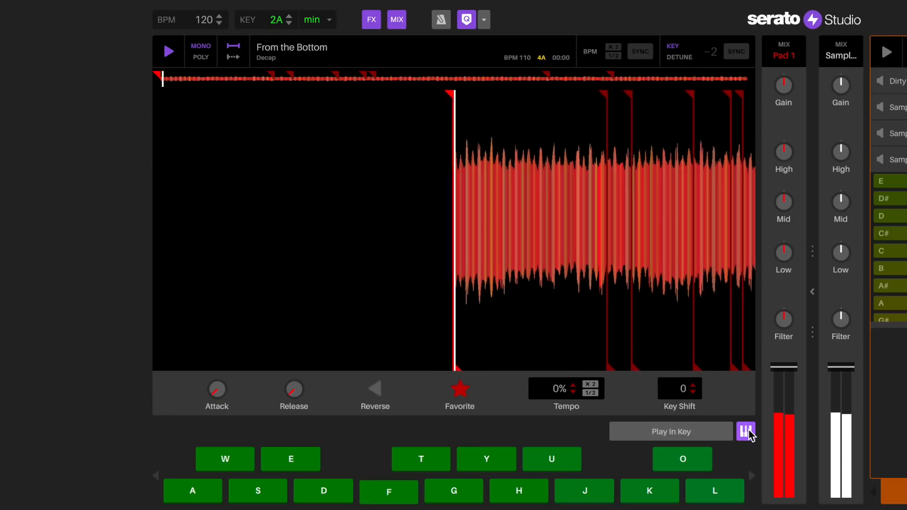
pyautogui.press('a')
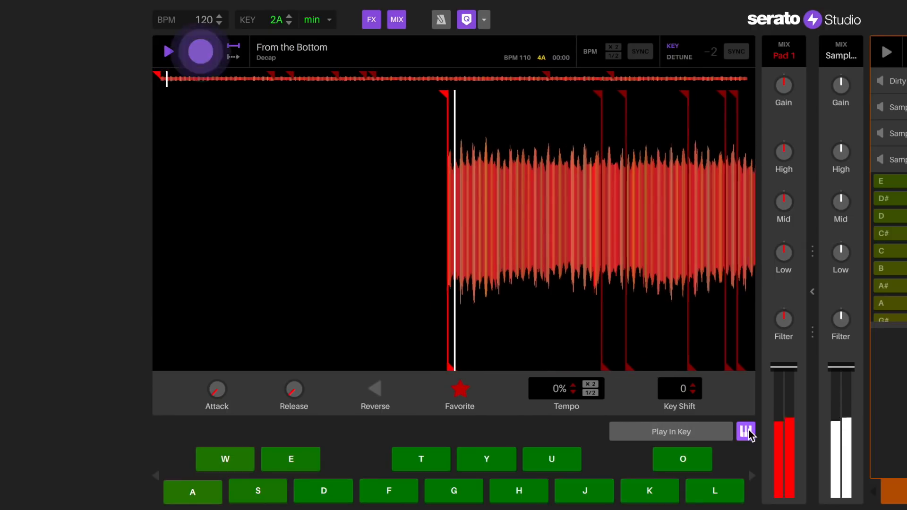
pyautogui.press('s')
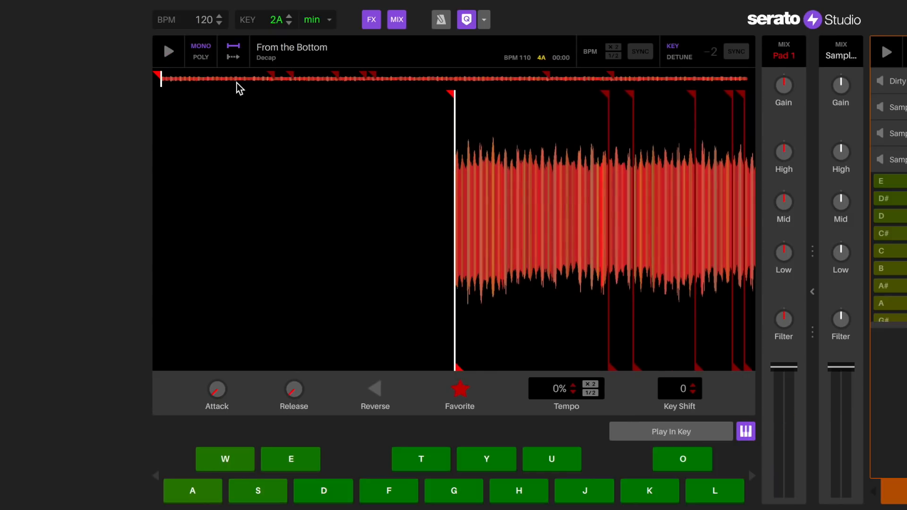
# - Layer the keyboard notes labelled A and K, followed by A and S, with the sample in Poly mode
pyautogui.press('a')
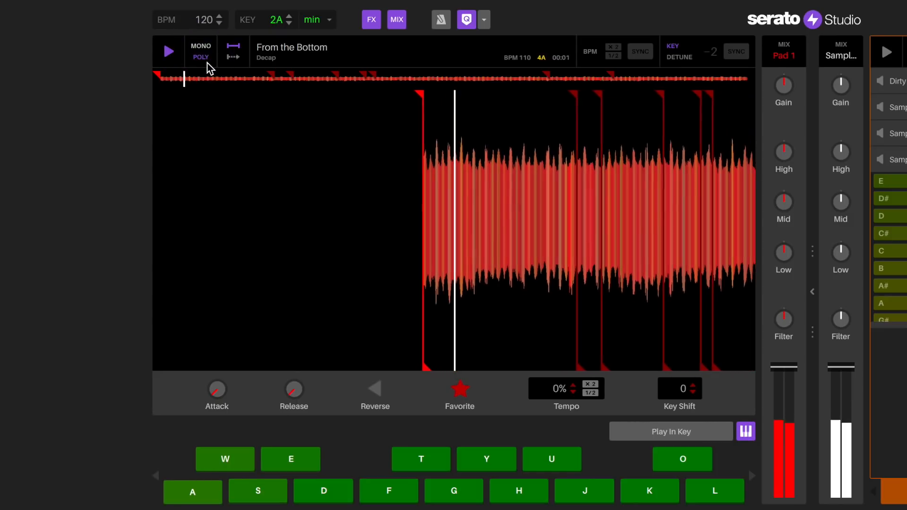
pyautogui.press('k')
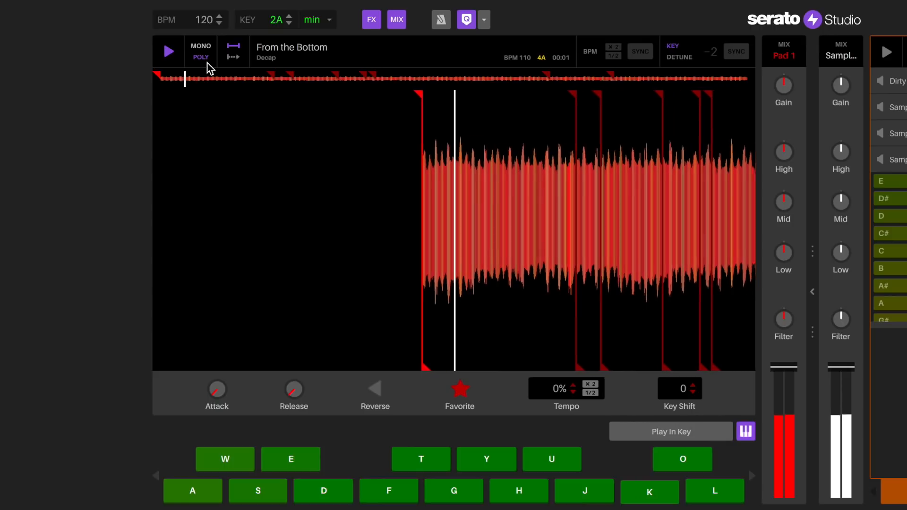
pyautogui.press('a')
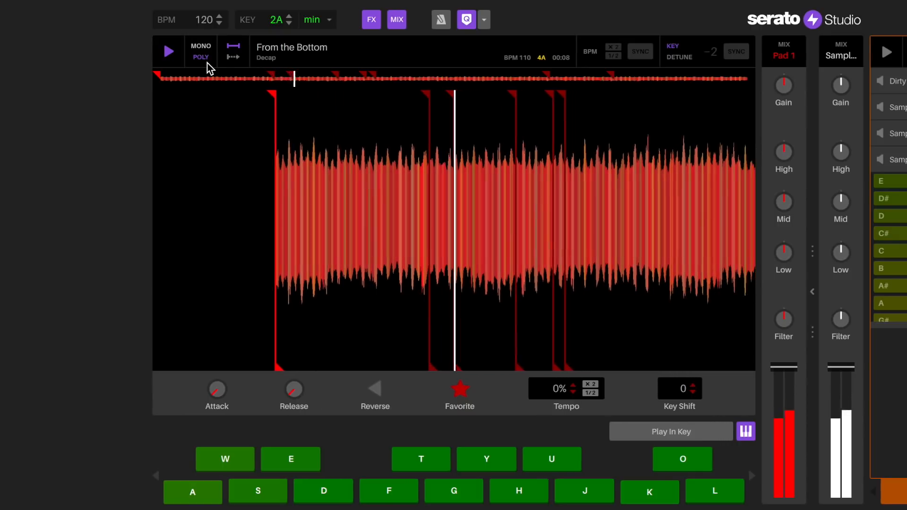
pyautogui.press('s')
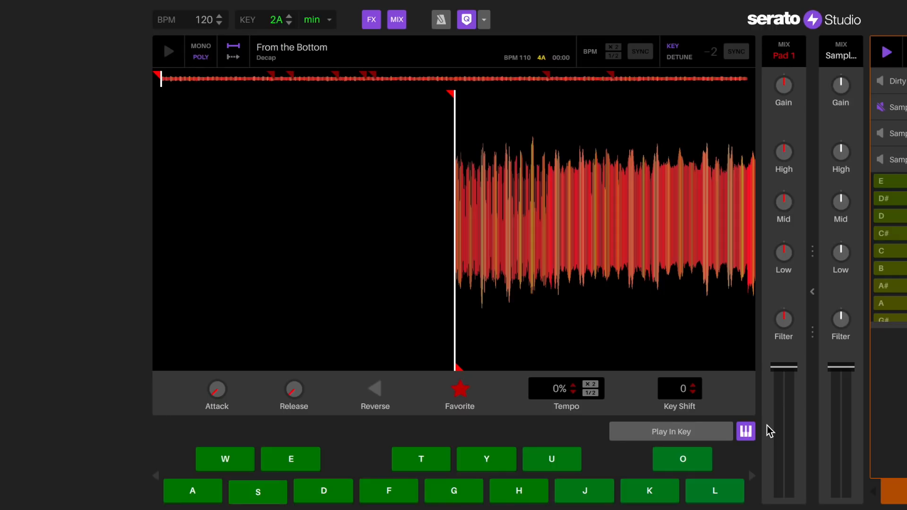
# - Enable Play In Key and play a repeating pattern alternating pad 1 with pads 4 and 5
pyautogui.click(674, 431)
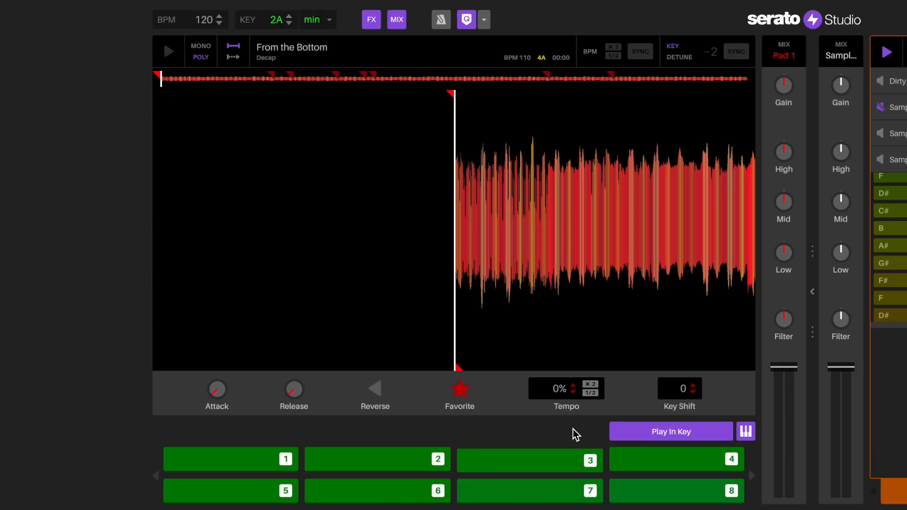
pyautogui.press('1')
pyautogui.press('4')
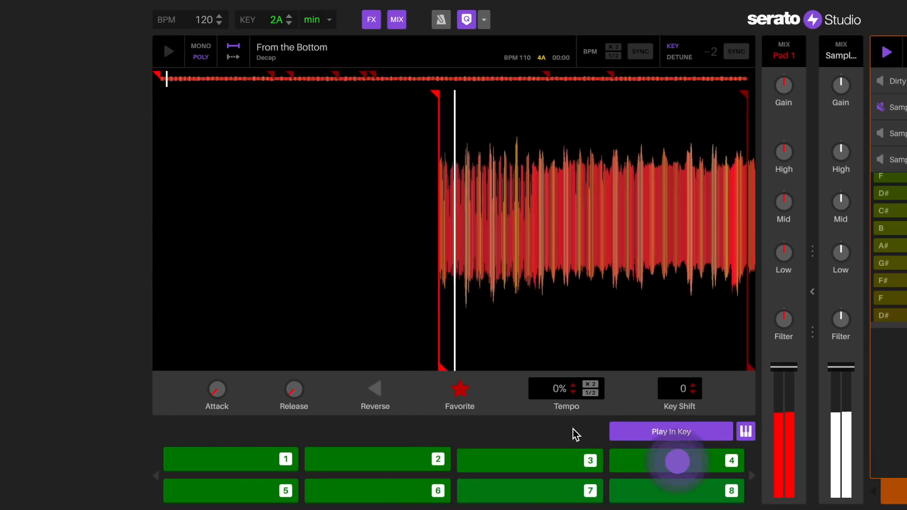
pyautogui.press('1')
pyautogui.press('5')
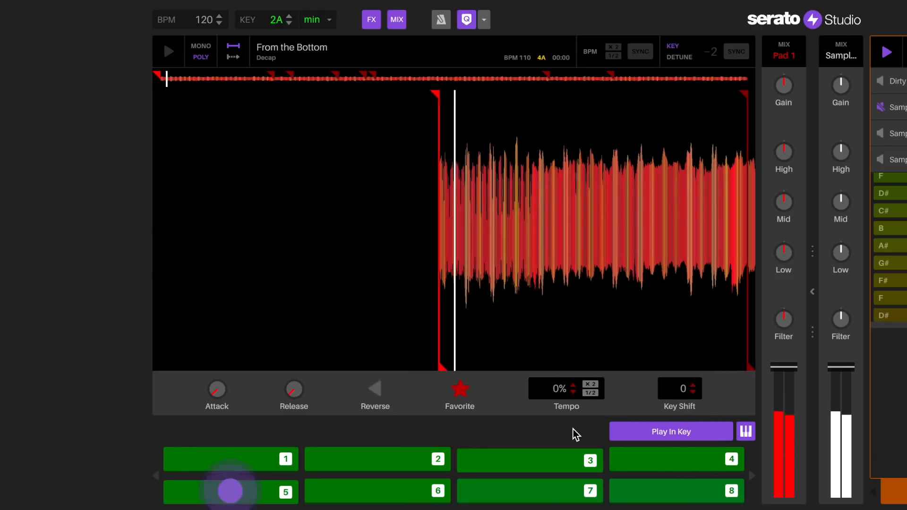
pyautogui.press('1')
pyautogui.press('4')
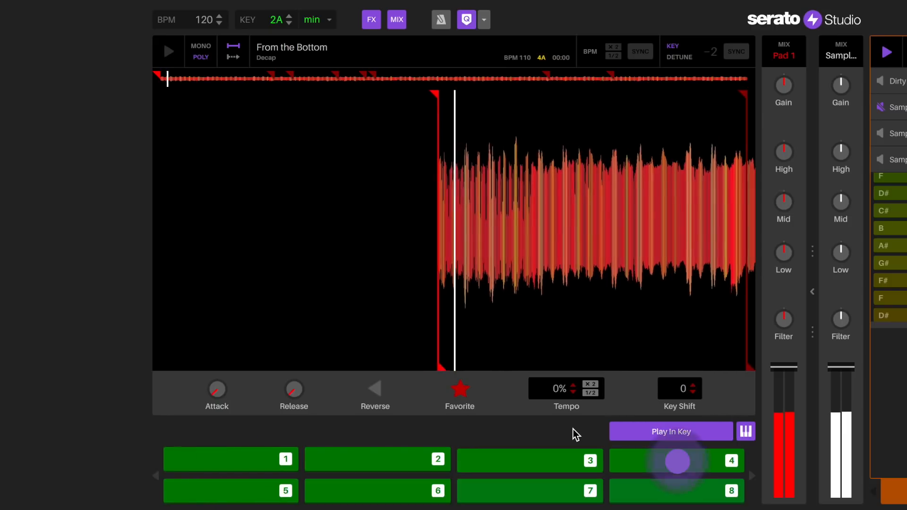
pyautogui.press('1')
pyautogui.press('5')
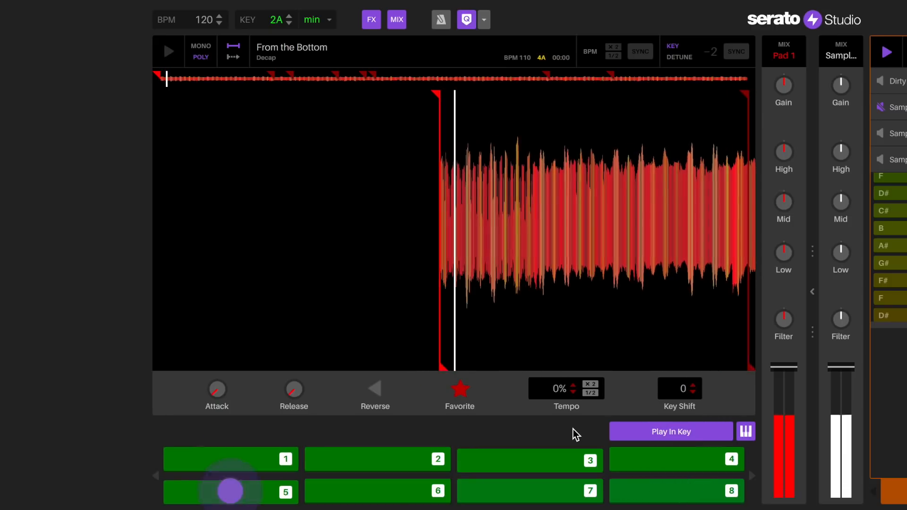
pyautogui.press('1')
pyautogui.press('4')
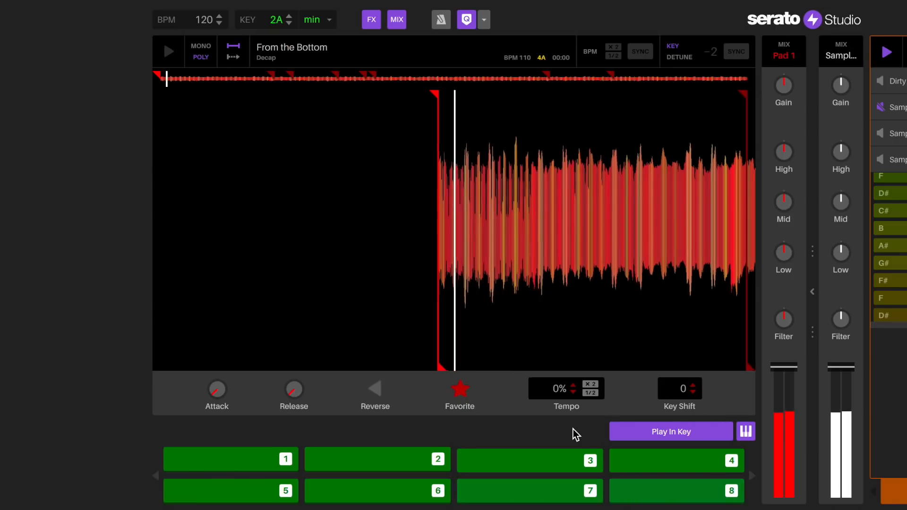
pyautogui.press('1')
pyautogui.press('5')
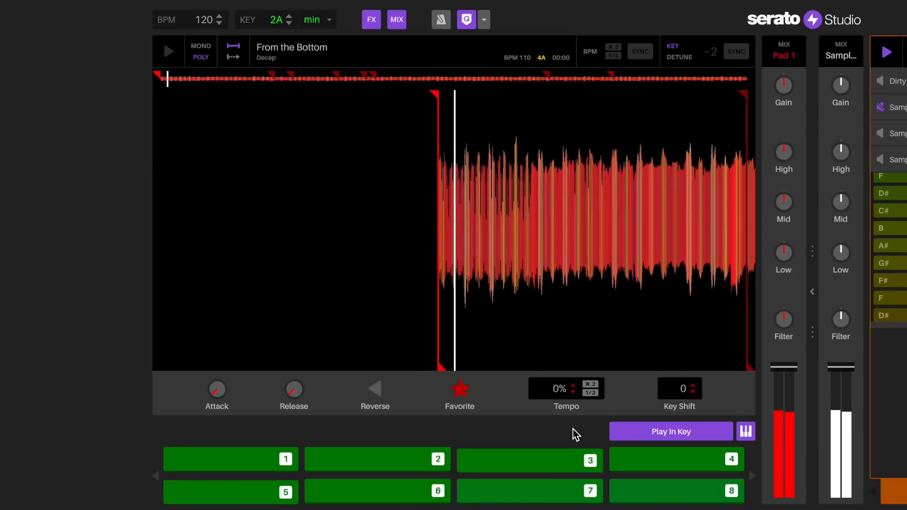
pyautogui.press('1')
pyautogui.press('4')
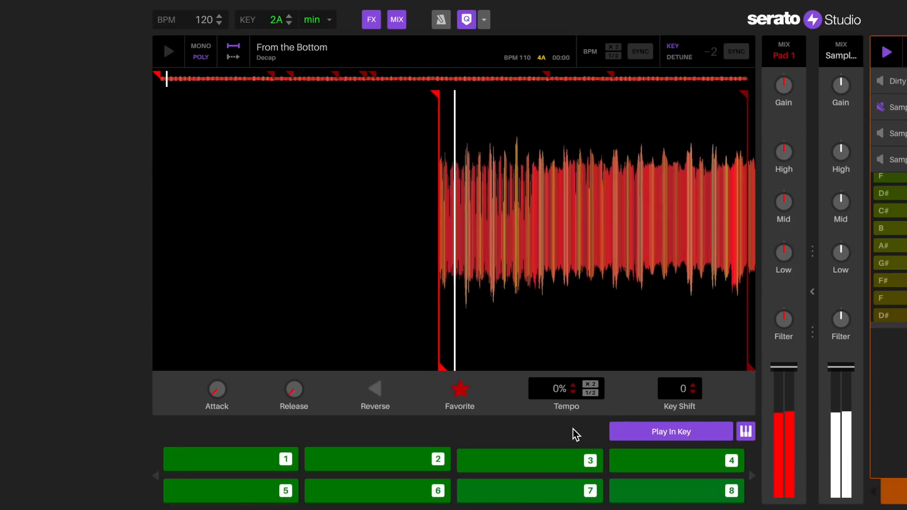
# - Keep playing From the Bottom with Play In Key in Poly mode, repeating the pad pattern 1-5, 1-4
pyautogui.press('1')
pyautogui.press('5')
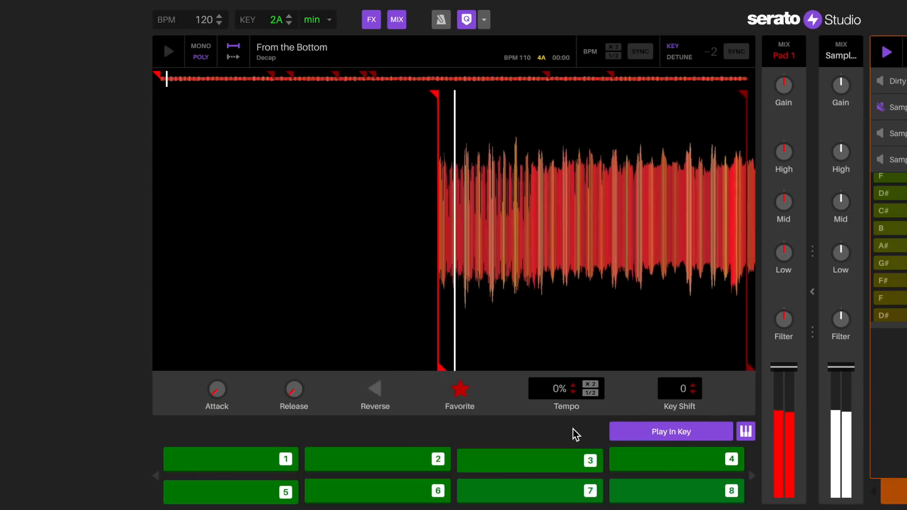
pyautogui.press('1')
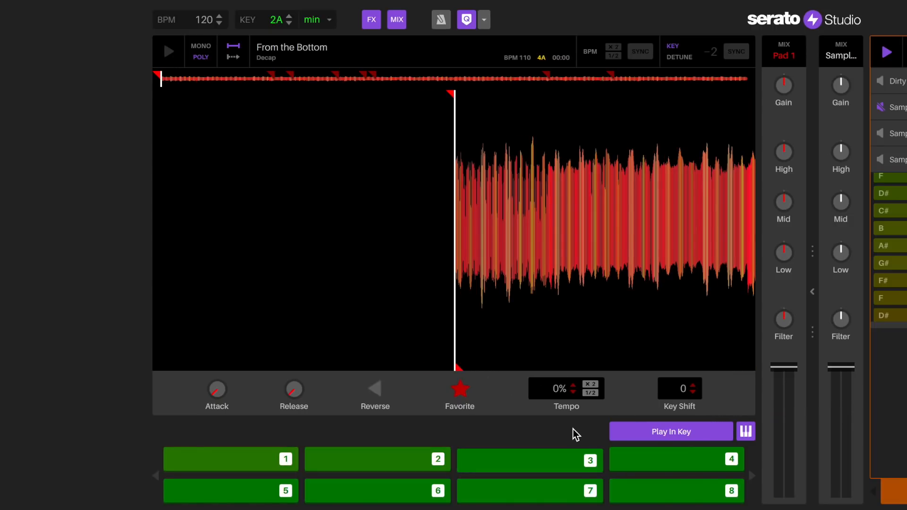
pyautogui.press('1')
pyautogui.press('4')
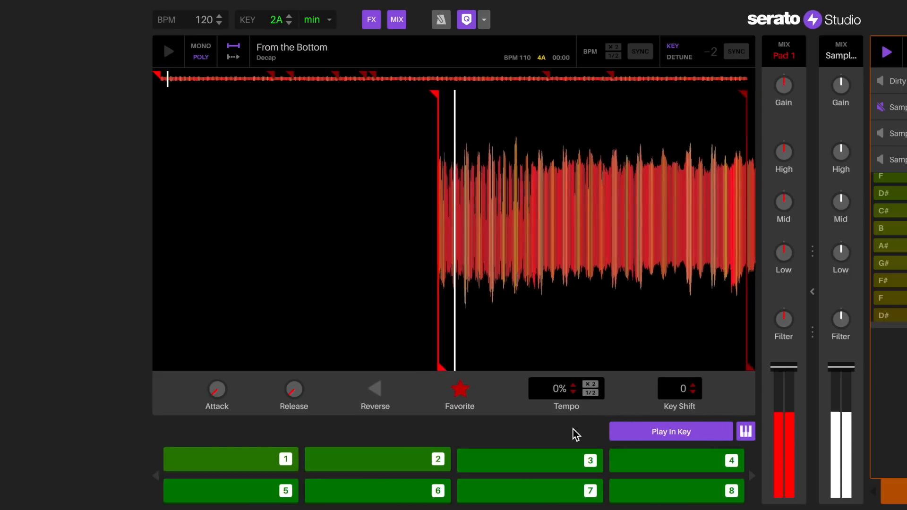
pyautogui.press('1')
pyautogui.press('5')
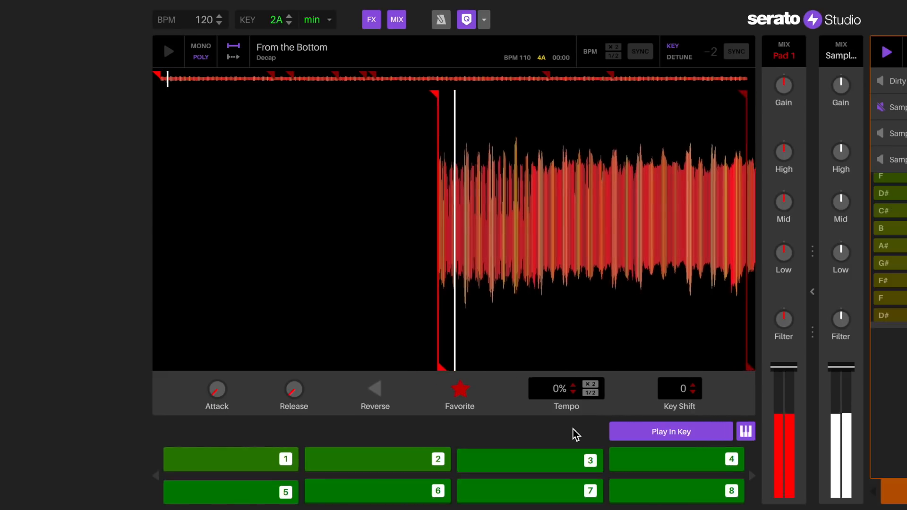
pyautogui.press('1')
pyautogui.press('4')
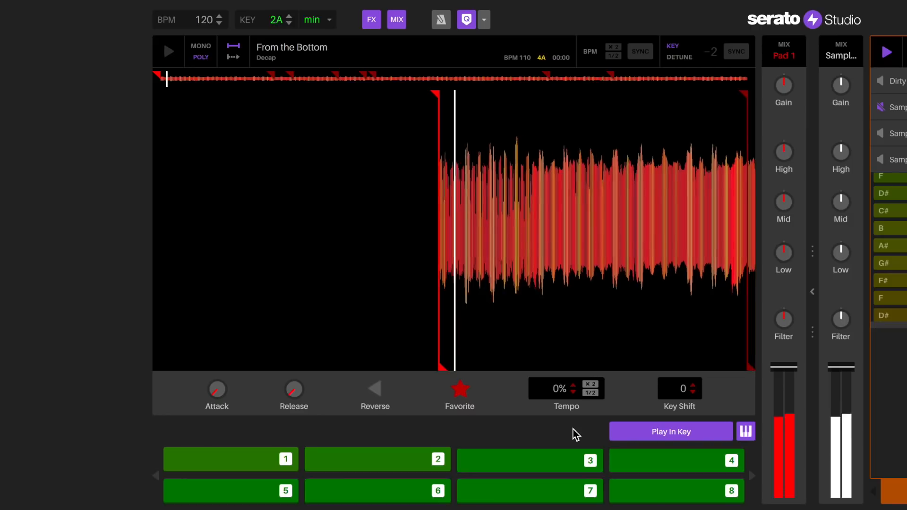
pyautogui.press('1')
pyautogui.press('4')
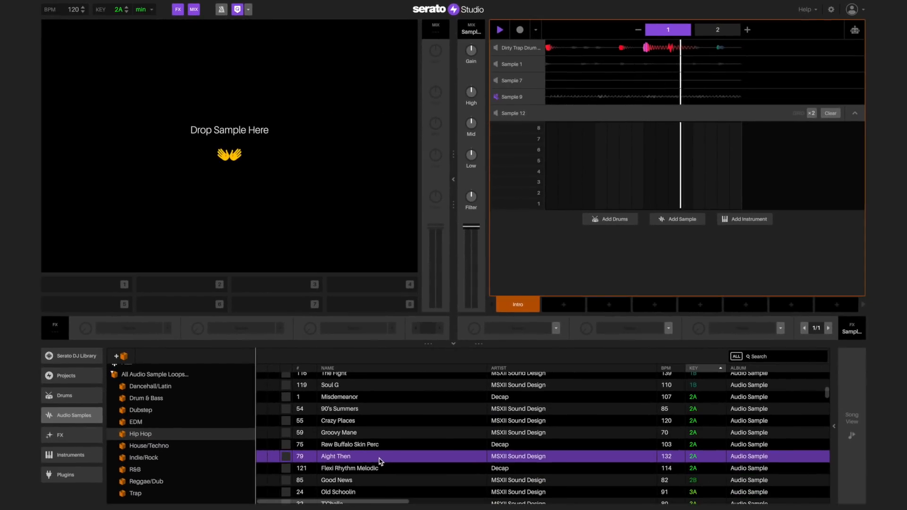
# - Load the sample Aight Then into Sample 12's empty deck and play a repeating pattern on pads 8, 6 and 5
pyautogui.moveTo(379, 461); pyautogui.dragTo(241, 170)
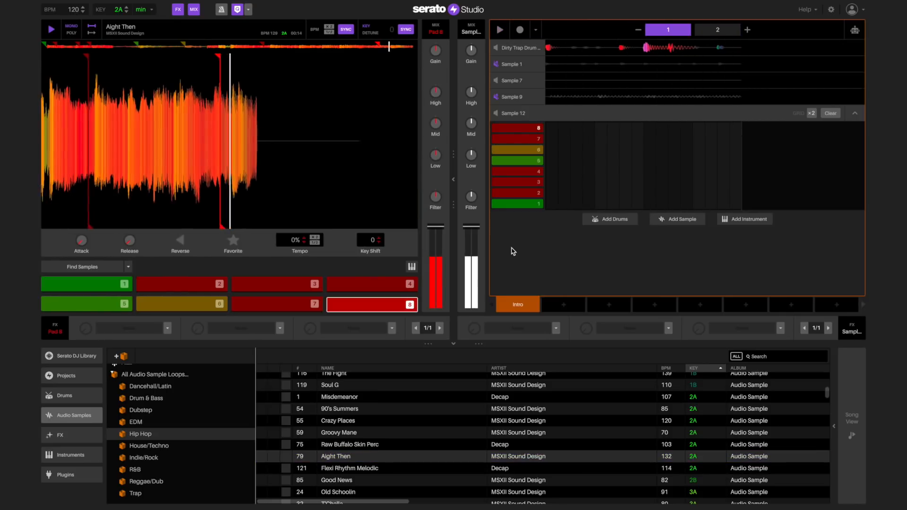
pyautogui.press('6')
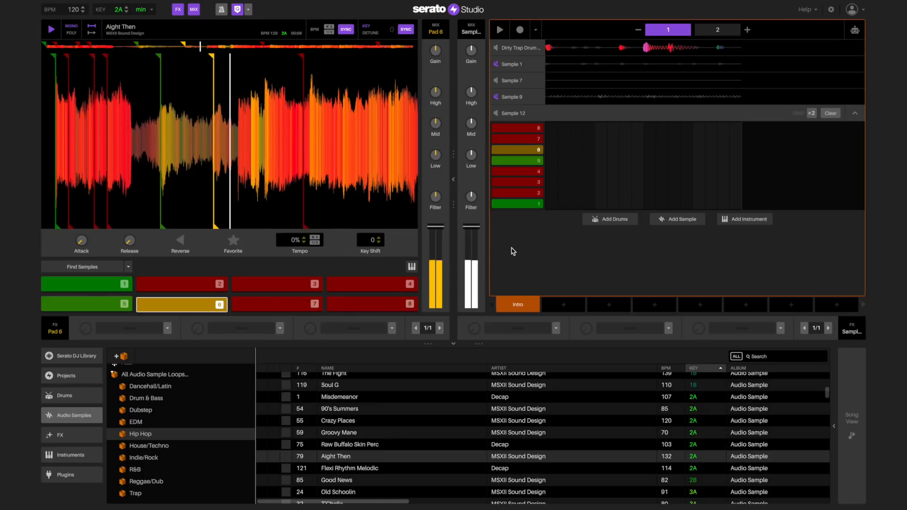
pyautogui.press('5')
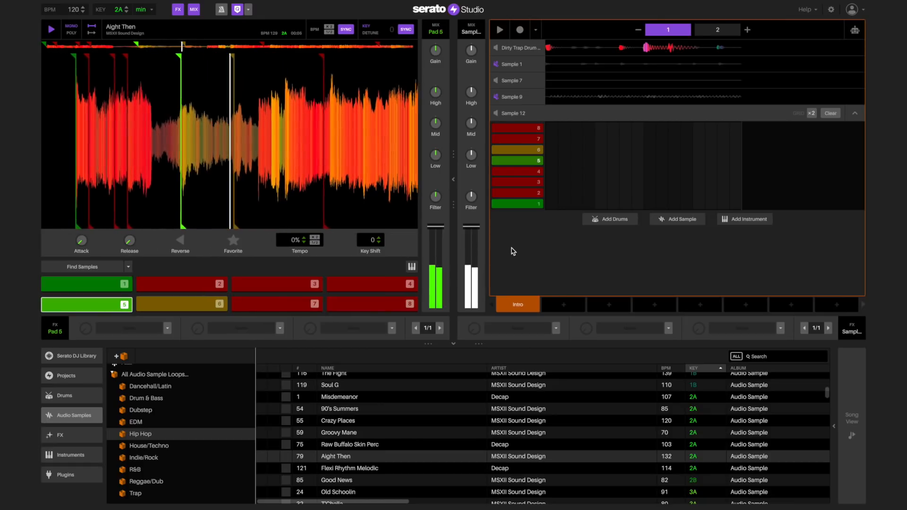
pyautogui.press('8')
pyautogui.press('6')
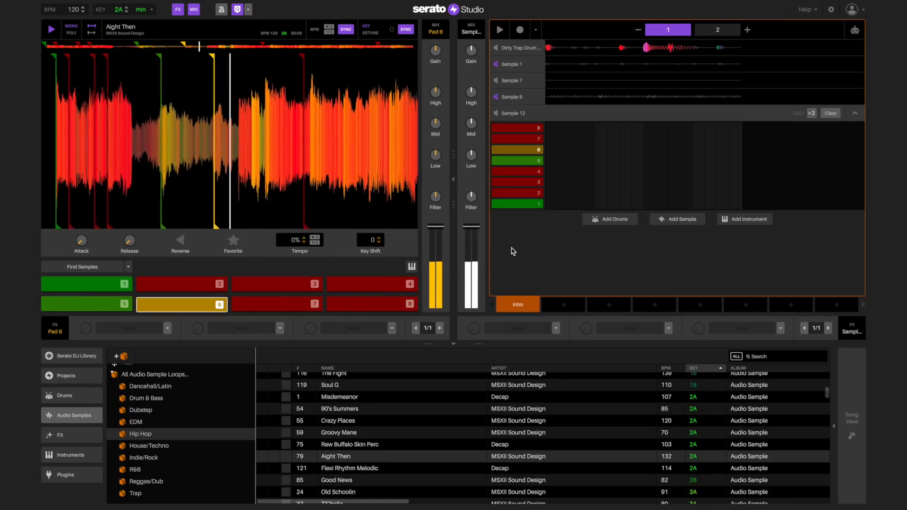
pyautogui.press('5')
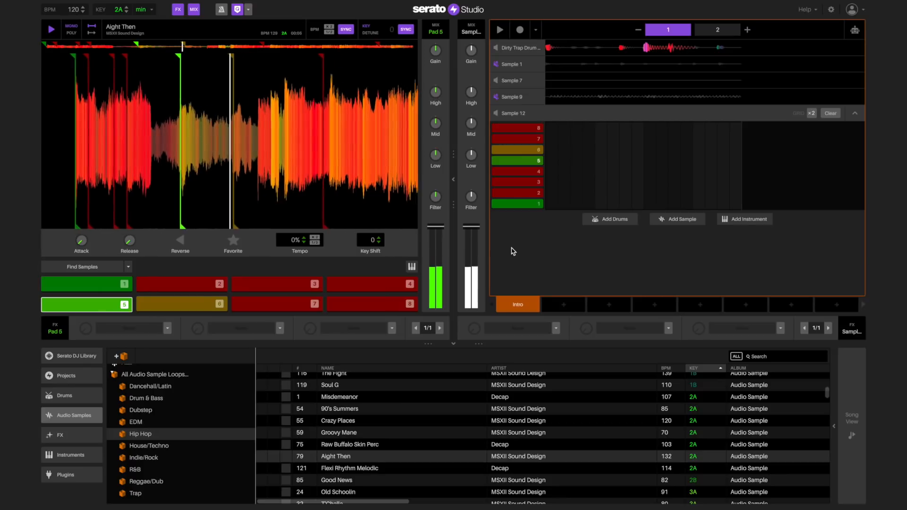
pyautogui.press('8')
pyautogui.press('6')
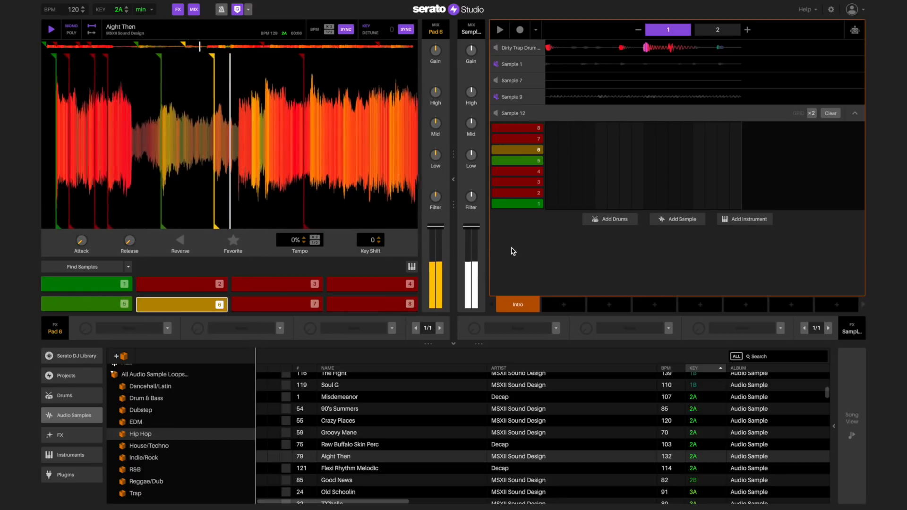
pyautogui.press('5')
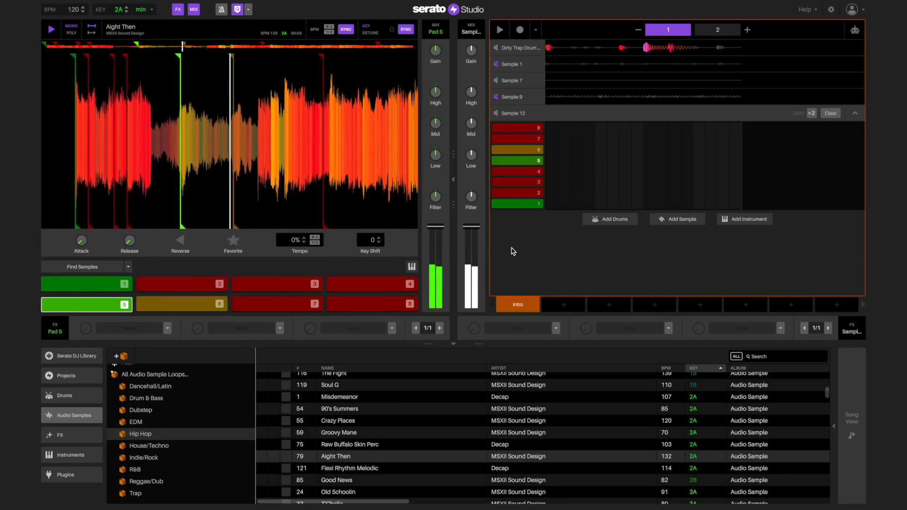
pyautogui.press('8')
pyautogui.press('6')
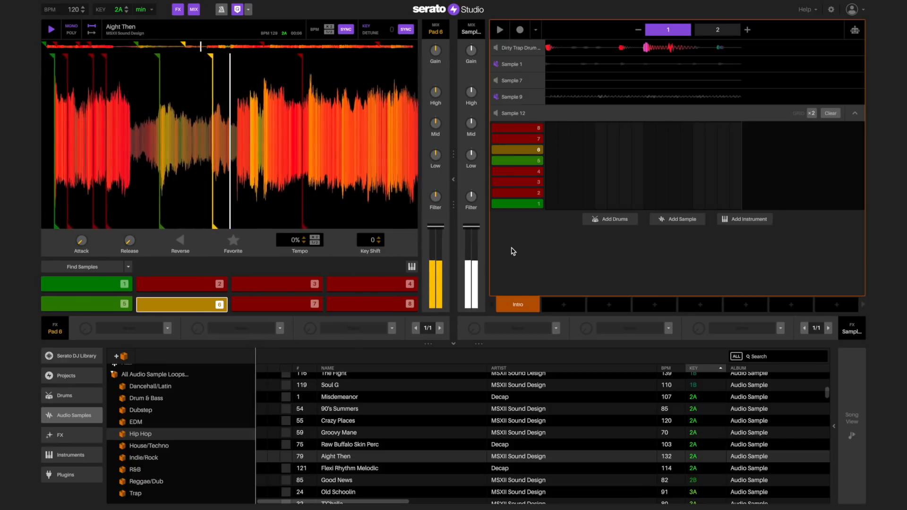
pyautogui.press('5')
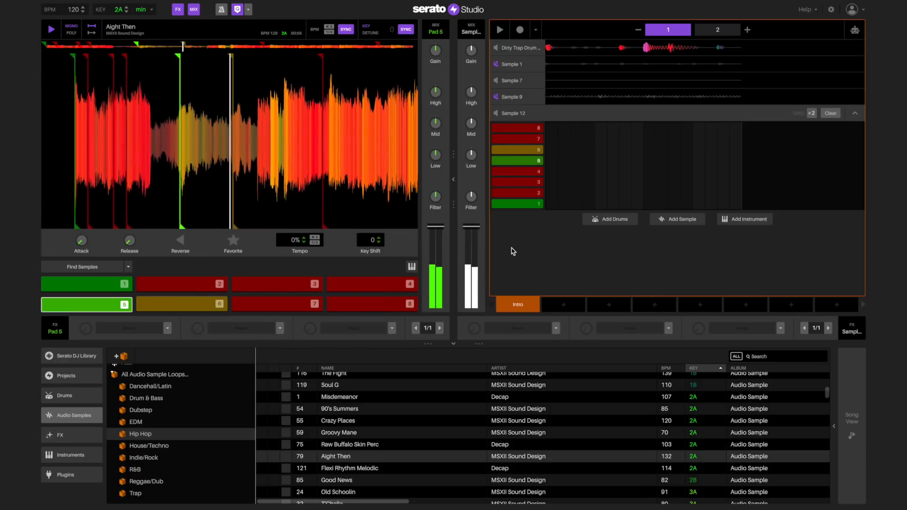
pyautogui.press('8')
pyautogui.press('6')
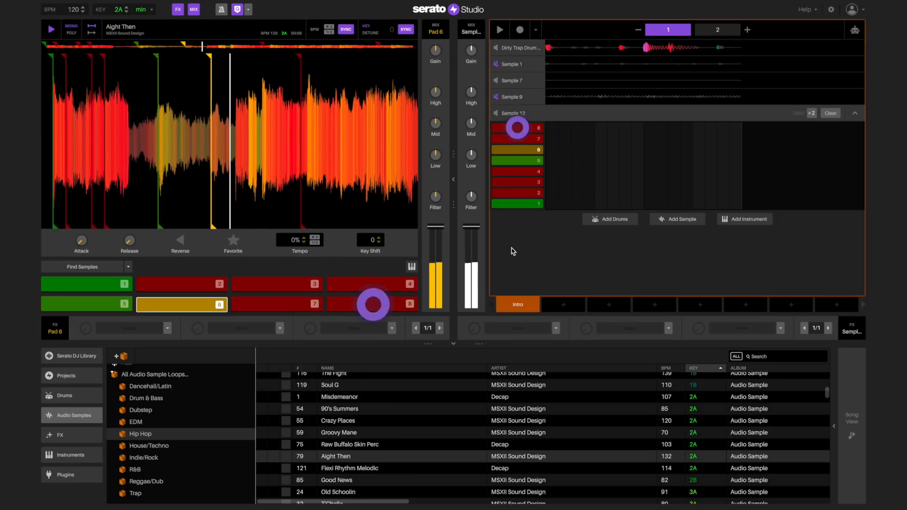
pyautogui.press('5')
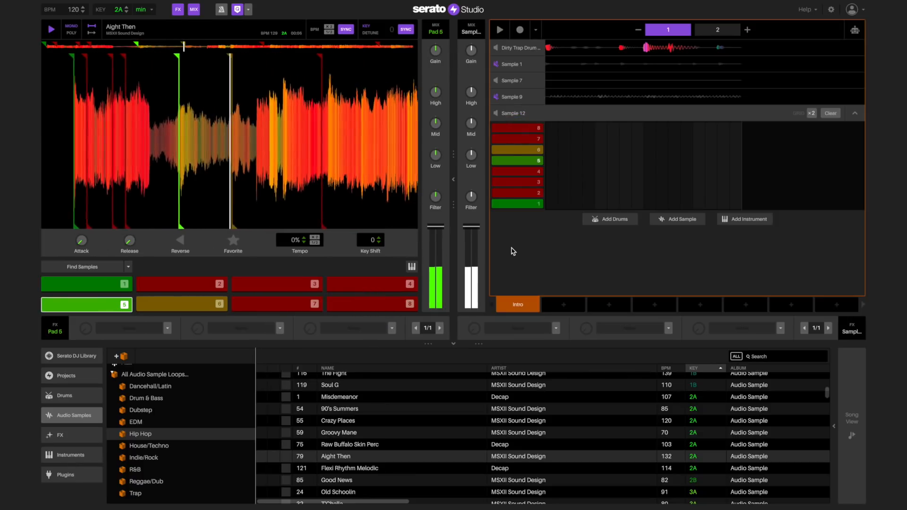
pyautogui.press('8')
pyautogui.press('6')
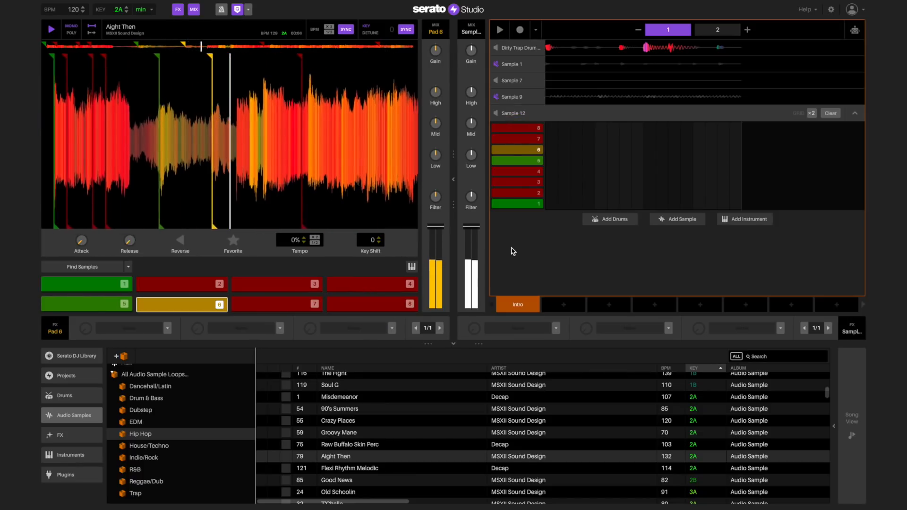
pyautogui.press('5')
# - Record the pad 8, 6 and 5 pattern on Sample 12's track, and resize the recorded pad 5 note to end at bar 2's end
pyautogui.click(519, 31)
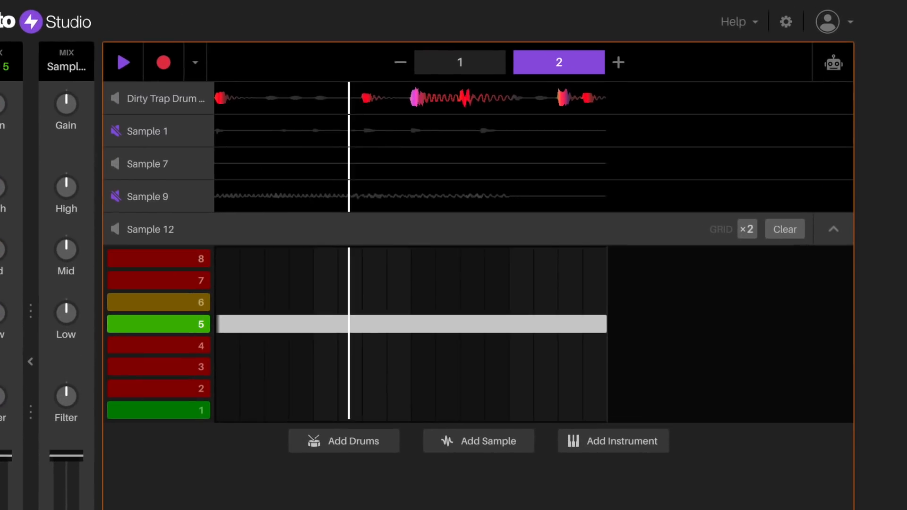
pyautogui.click(170, 67)
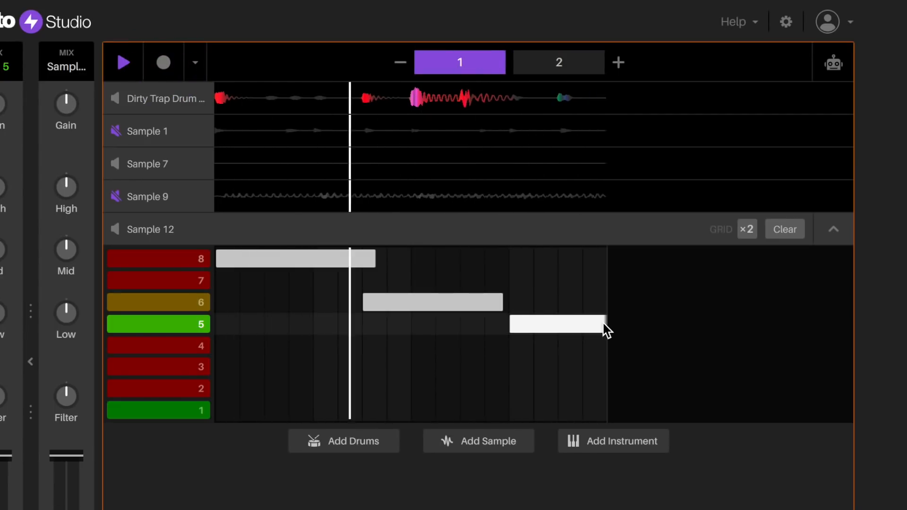
pyautogui.moveTo(606, 323); pyautogui.dragTo(412, 325)
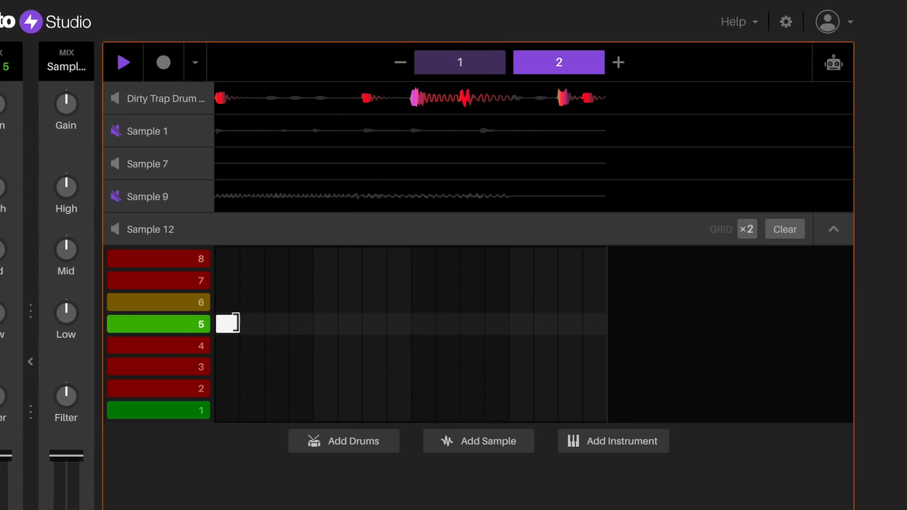
pyautogui.moveTo(239, 324); pyautogui.dragTo(643, 331)
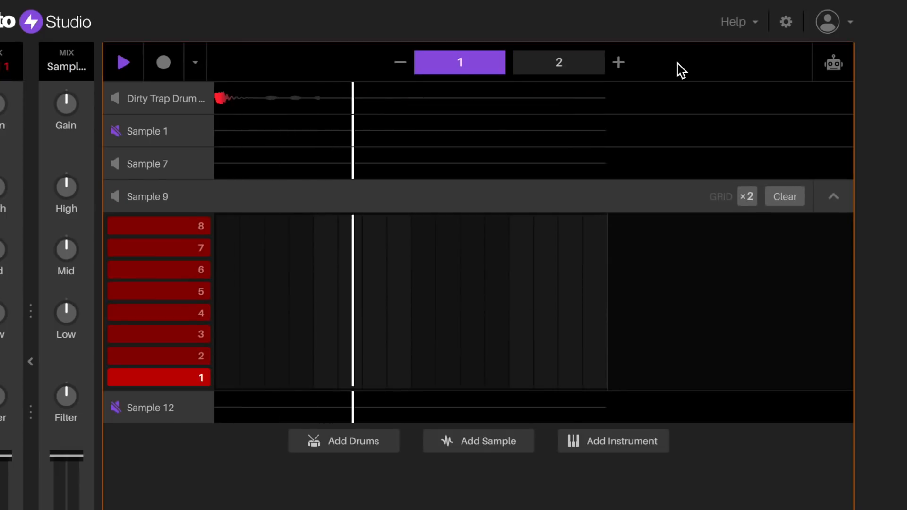
# - Lengthen the Intro scene to four bars and fill them with one continuous pad 1 note on Sample 9, playing it back
pyautogui.click(622, 61)
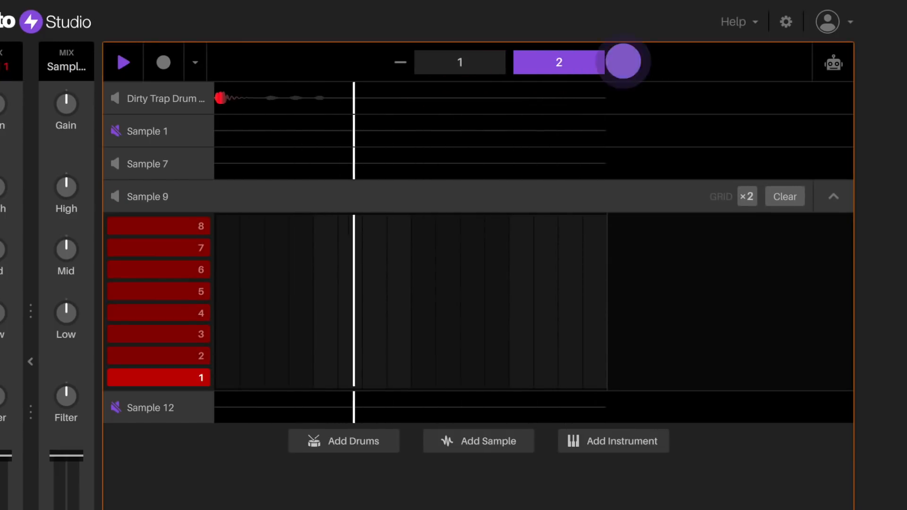
pyautogui.click(619, 62)
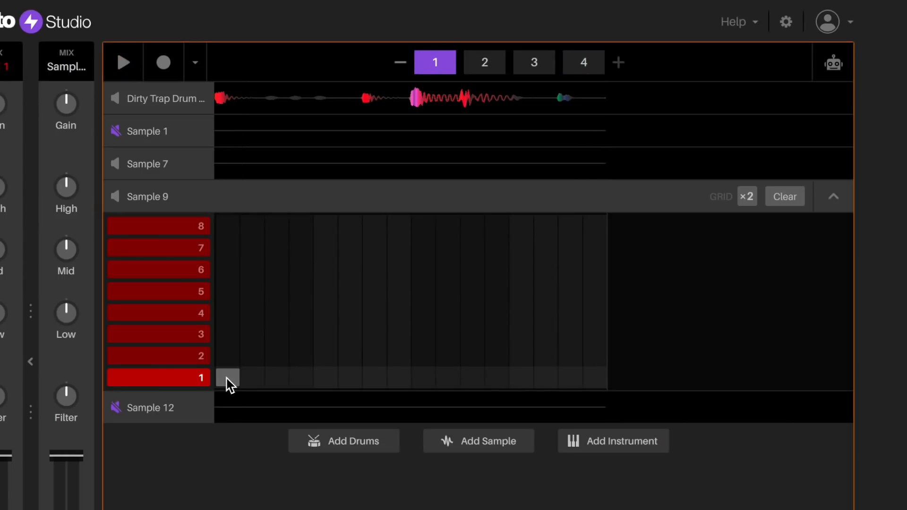
pyautogui.moveTo(240, 373); pyautogui.dragTo(487, 382)
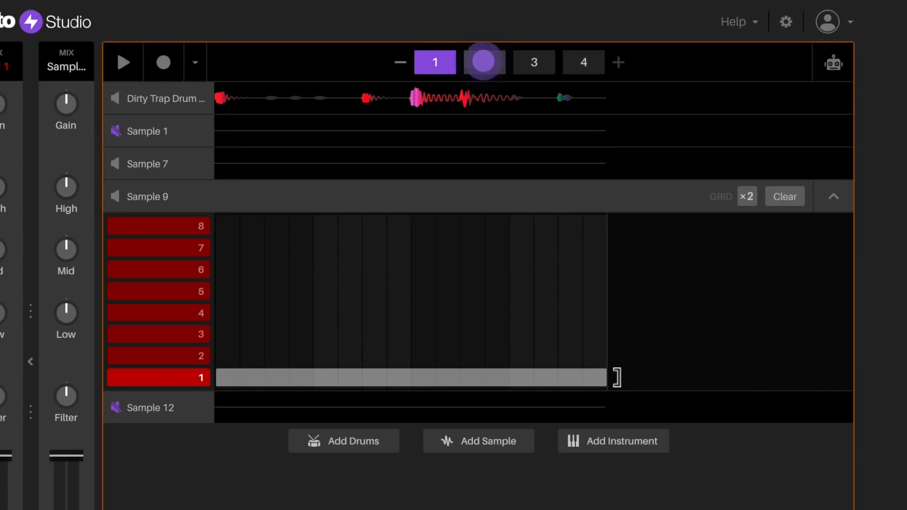
pyautogui.click(483, 61)
pyautogui.click(533, 62)
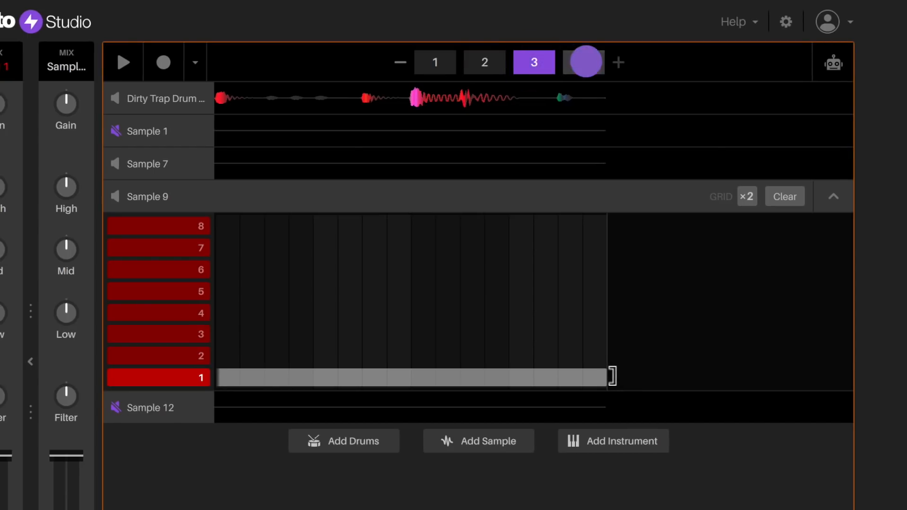
pyautogui.click(586, 61)
pyautogui.press('space')
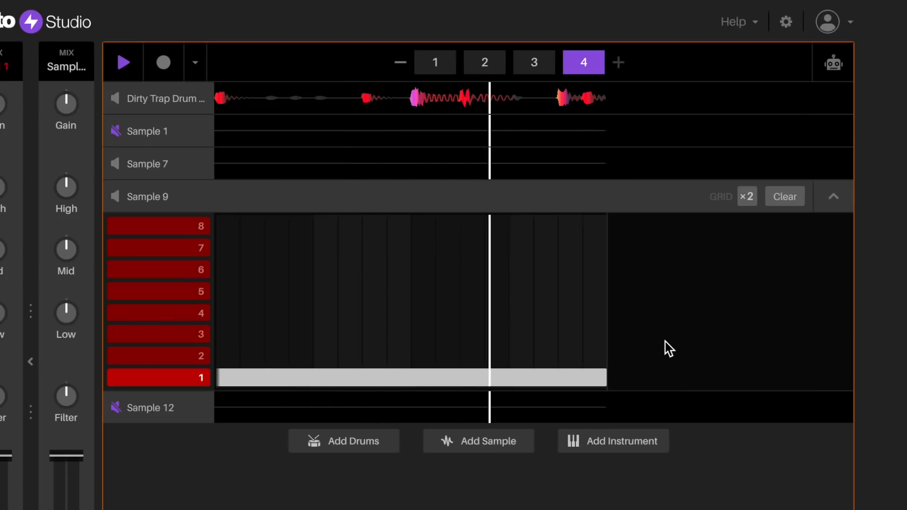
# - Collapse Sample 9's sequencer and hide the sample deck to view all four bars of the scene together
pyautogui.click(834, 198)
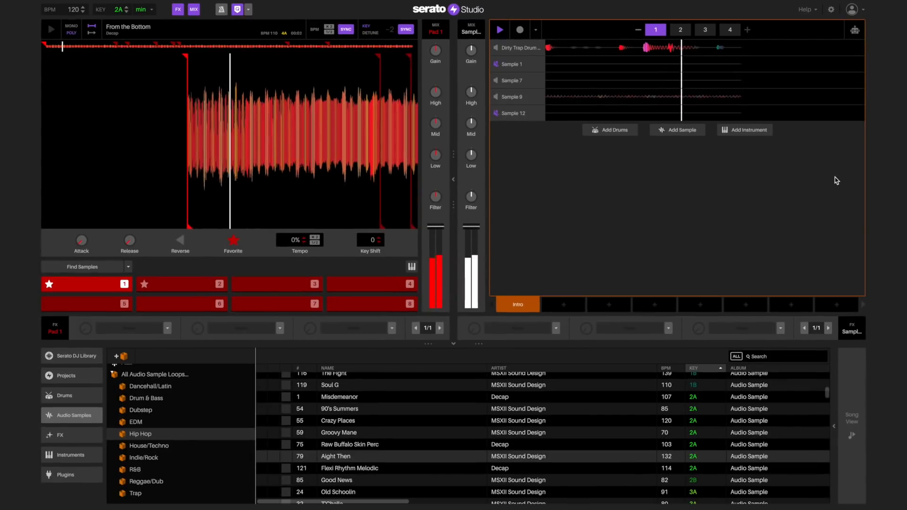
pyautogui.click(453, 179)
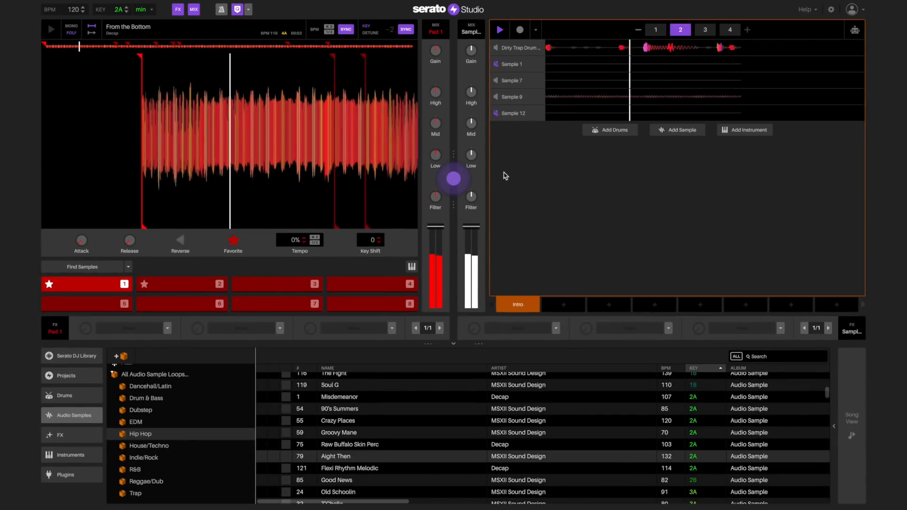
pyautogui.click(453, 180)
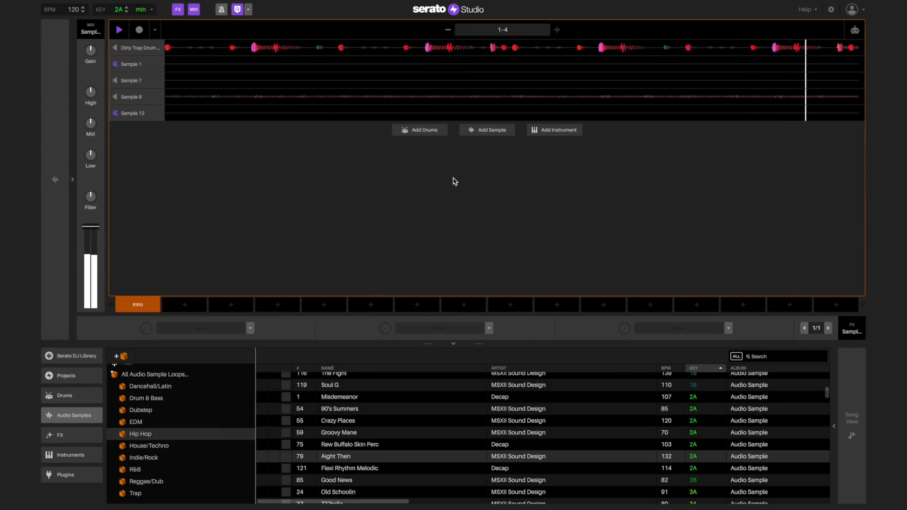
# - Expand Sample 9's sequencer in the four-bar view to examine its pad 1 note, and collapse it again
pyautogui.click(854, 97)
pyautogui.click(854, 97)
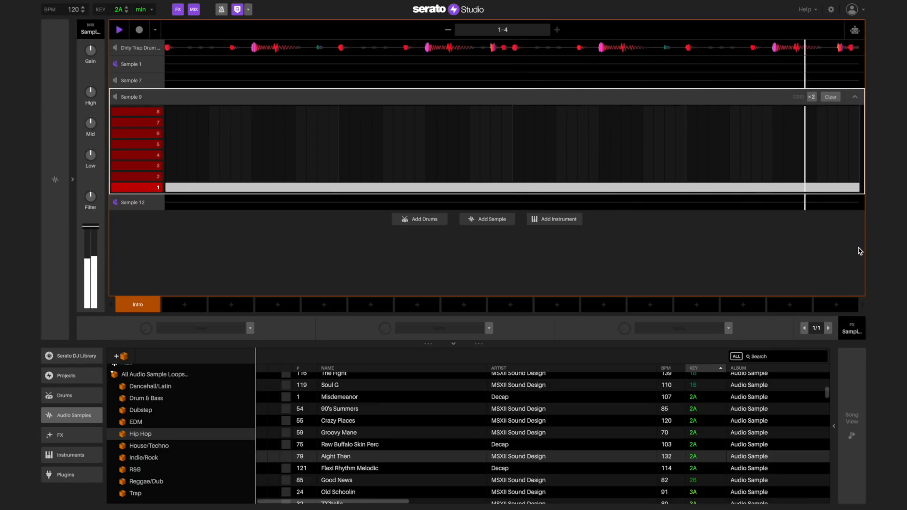
pyautogui.click(854, 96)
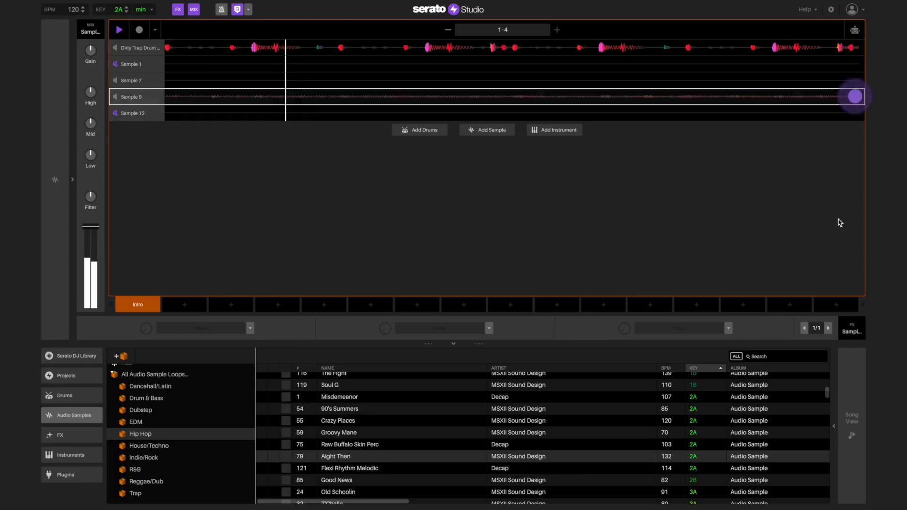
# - Bring back the sample deck and expand Sample 9's sequencer in the single-bar view
pyautogui.click(73, 179)
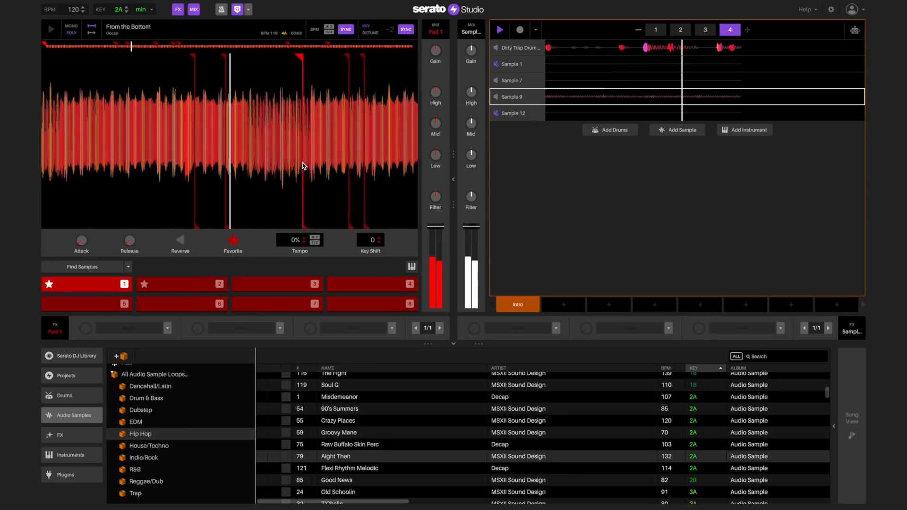
pyautogui.click(859, 97)
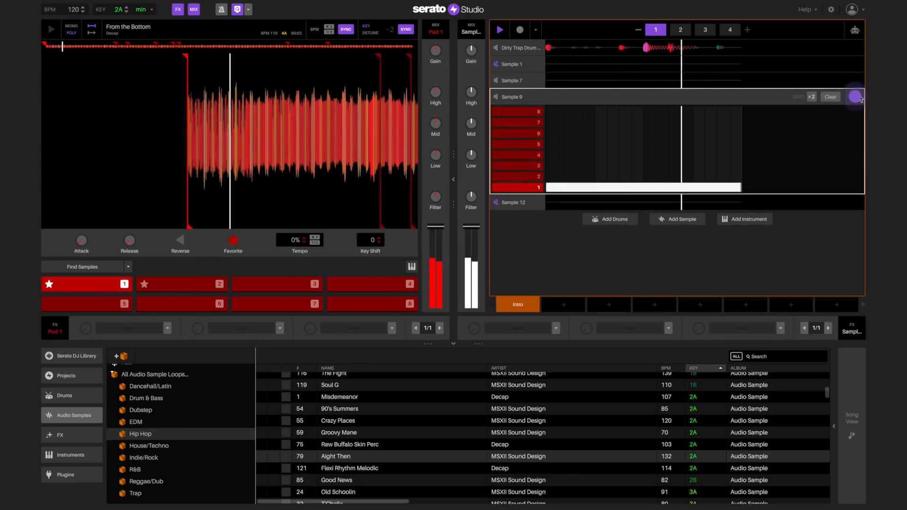